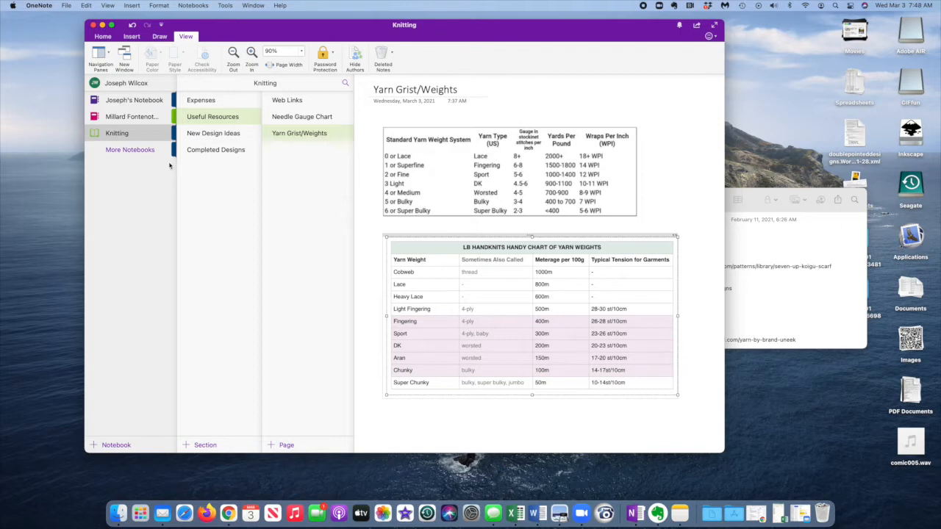
View the scholarship fund notebook, return to the Knitting notebook and show the notebook list again.
left_click(135, 117)
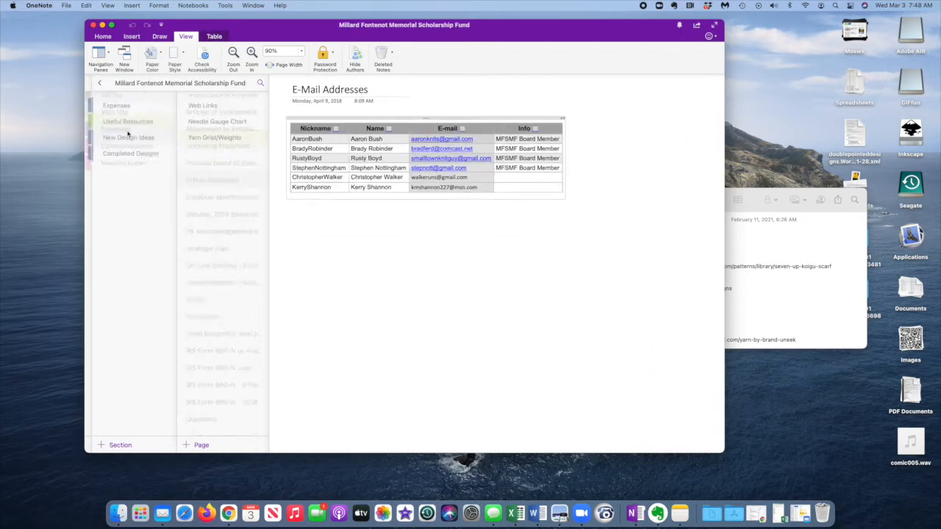
left_click(100, 83)
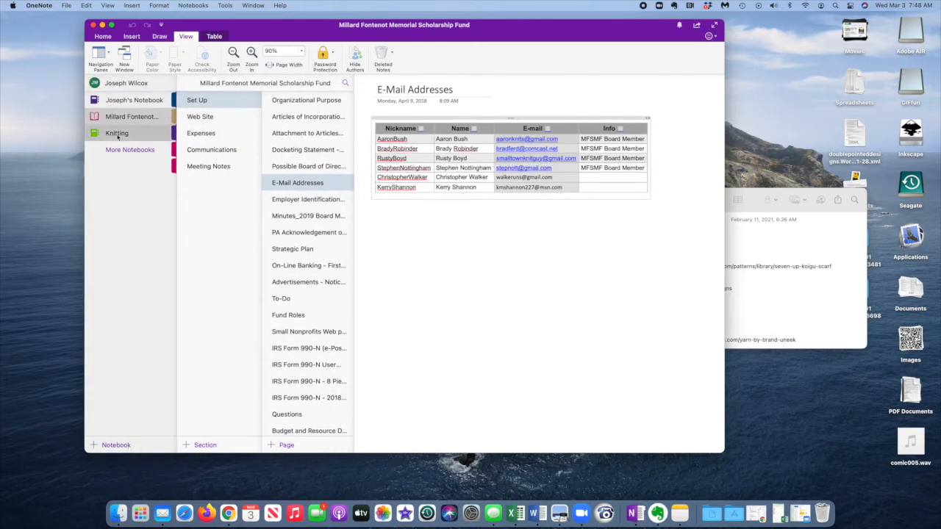
left_click(114, 189)
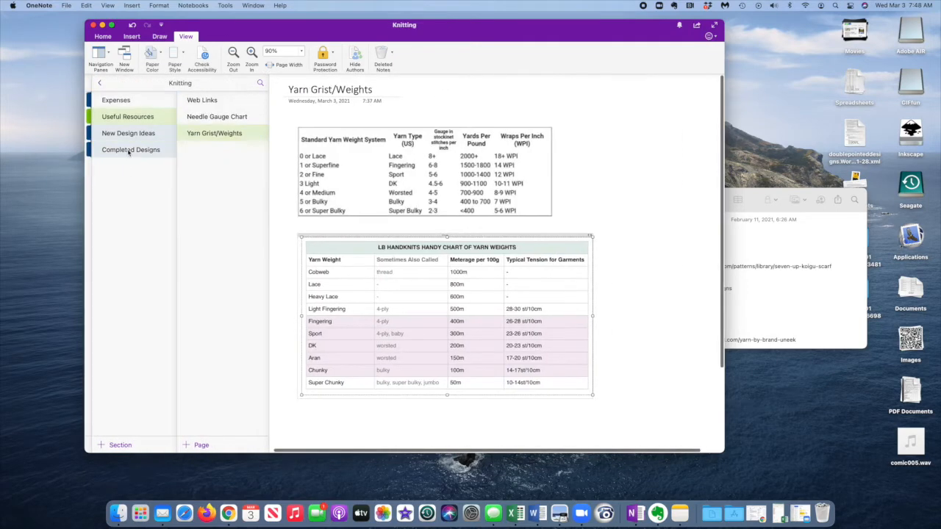
left_click(100, 83)
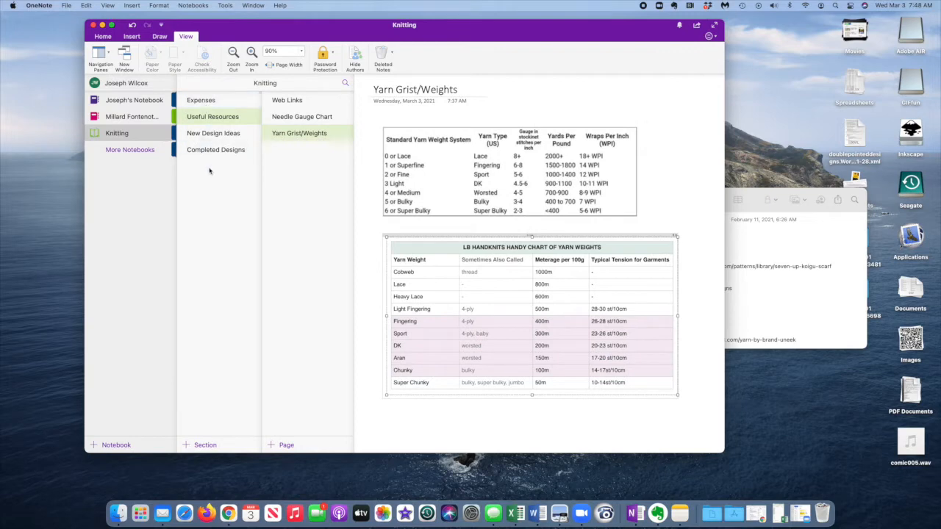
Look through the Web Links, Needle Gauge Chart and Yarn Grist/Weights pages in the Useful Resources section.
left_click(213, 119)
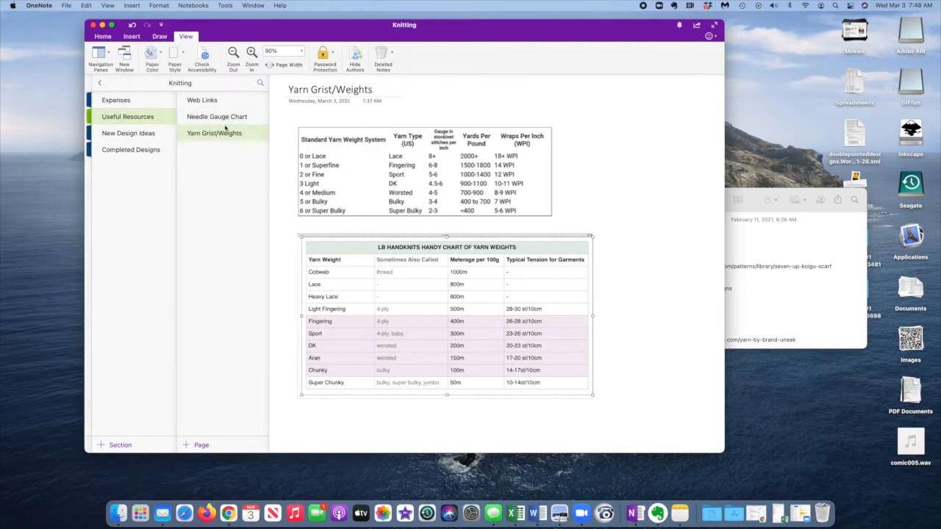
left_click(216, 103)
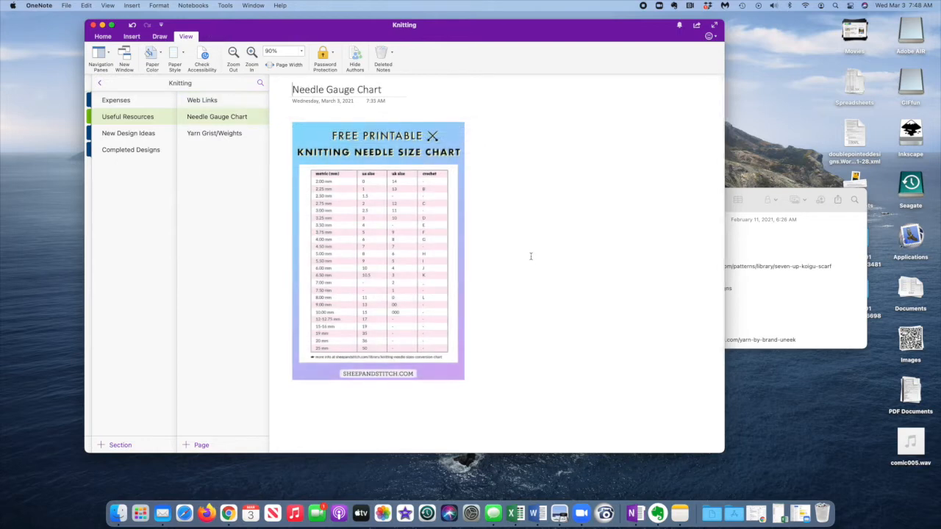
left_click(235, 135)
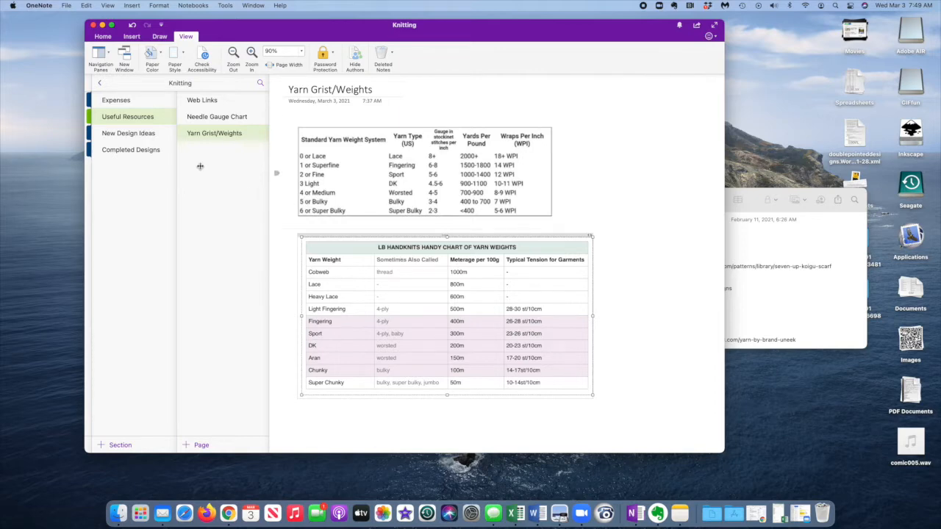
Open the New Design Ideas section and view its Garter Cables Swatch and Extended Loopy V-Stitch pages.
left_click(148, 133)
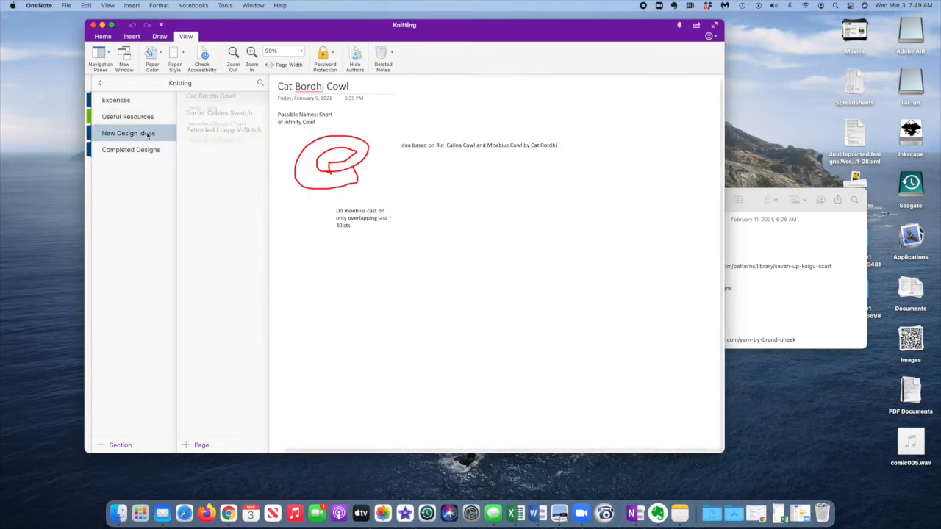
left_click(208, 124)
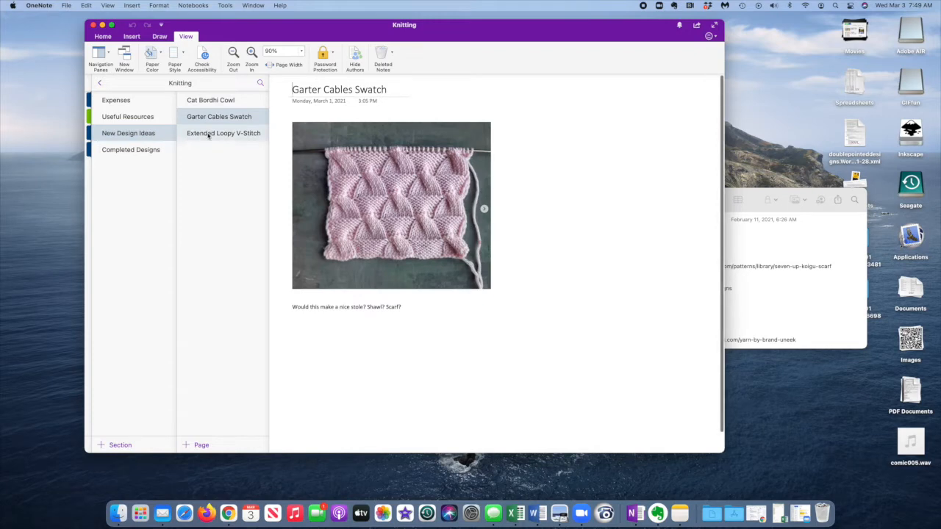
left_click(208, 135)
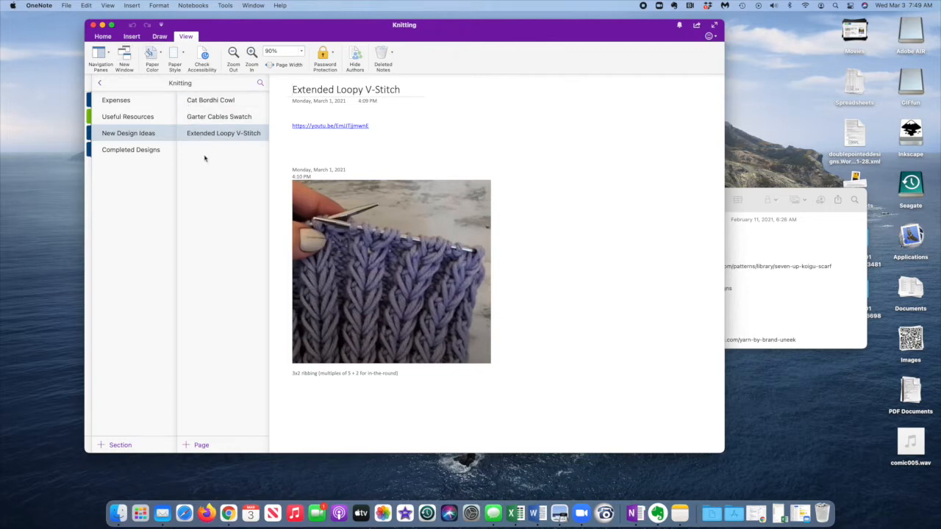
Add a new page titled "Earflap Cap" to the New Design Ideas section.
right_click(206, 159)
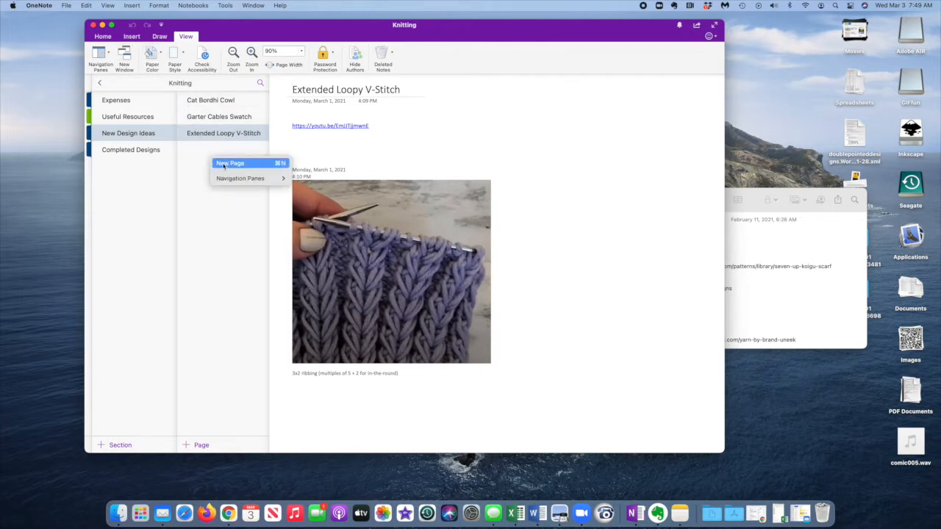
left_click(224, 164)
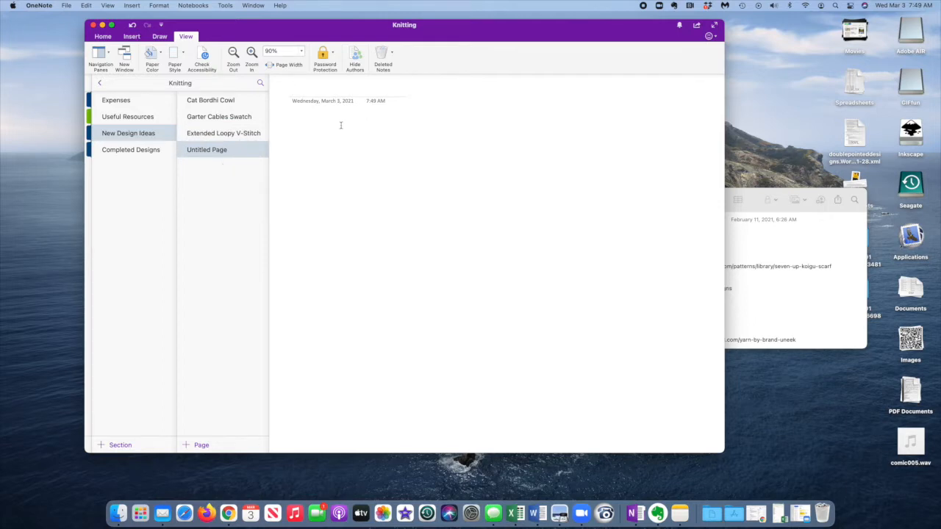
type("Earf")
type("lap Cap")
Write the note "Create a cap that has a brim covering the ears and back of the neck." in the page body.
type("Cr")
type("eate a")
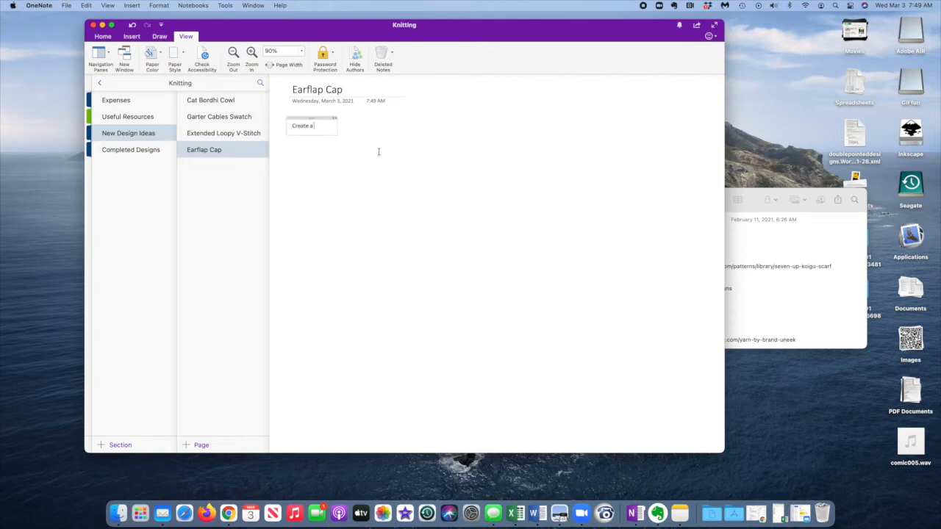
type(" cap that has a brim covering the ears and back of the neck")
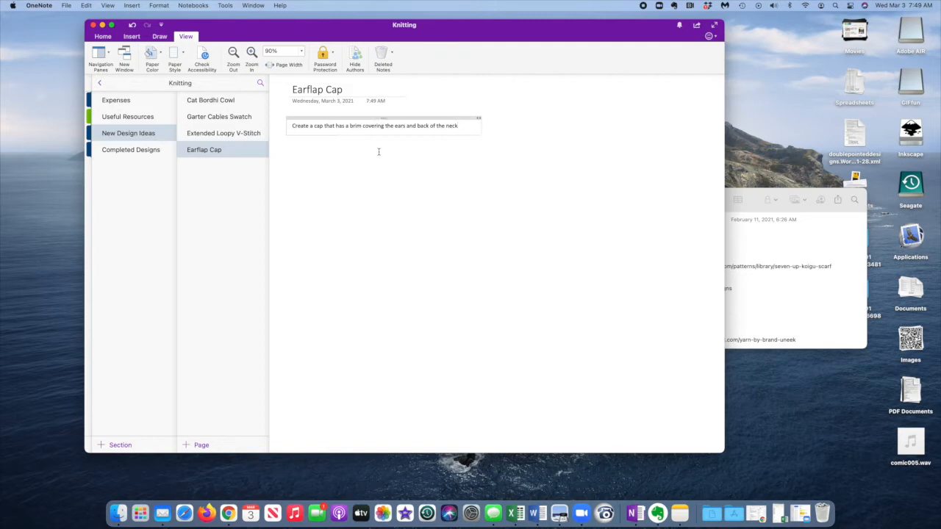
type(".")
Add the dashed list items "Short-row shaping", "Folded-hem" and "Provisional Cast-on" beneath the cap description.
key("Return")
type("Short-row shaping")
key("Return")
type("Folde-h")
key("BackSpace")
key("BackSpace")
type("d-hem")
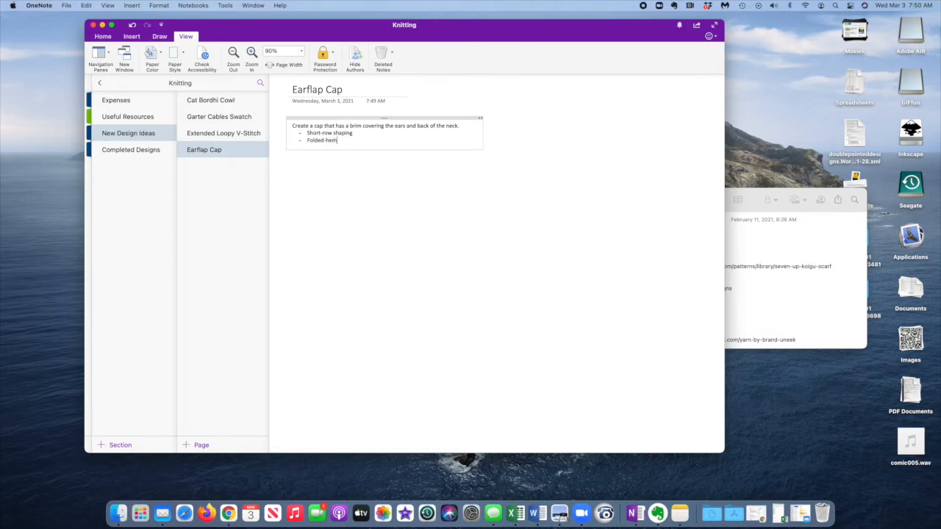
key("Return")
type("Provisional Cast-on")
key("Return")
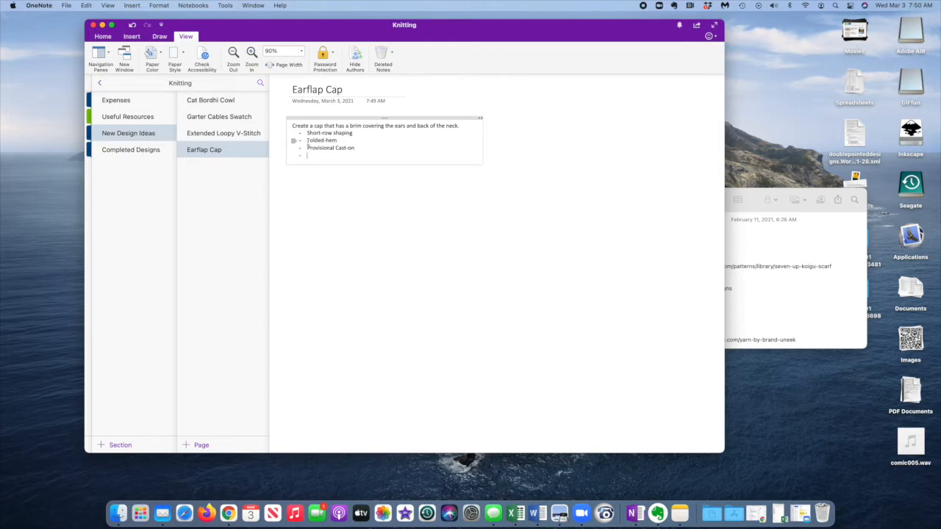
Choose blue ink and draw a wide, flat ellipse shape below the dashed list.
left_click(160, 36)
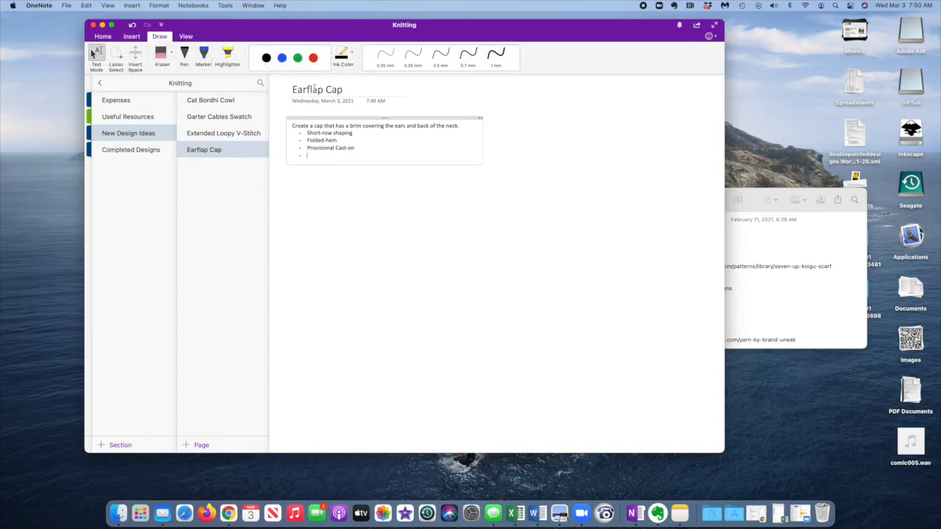
left_click(282, 59)
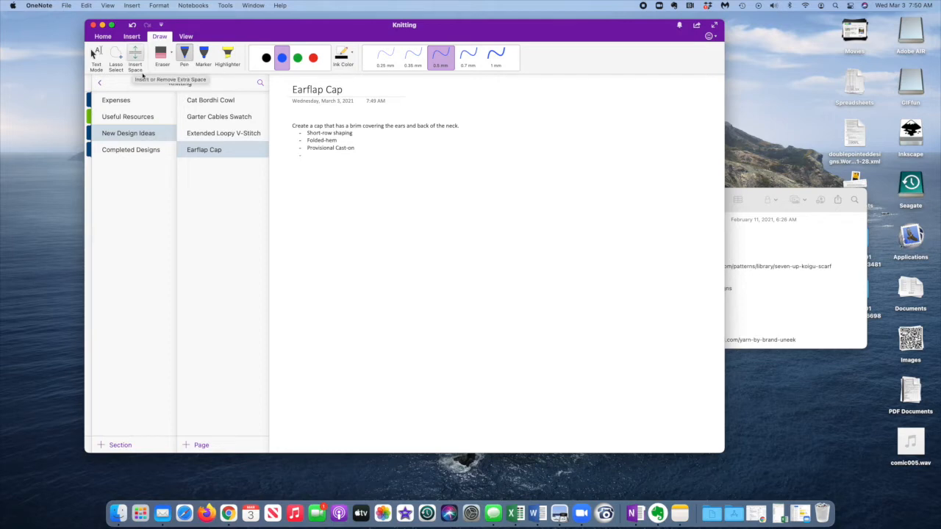
left_click(134, 38)
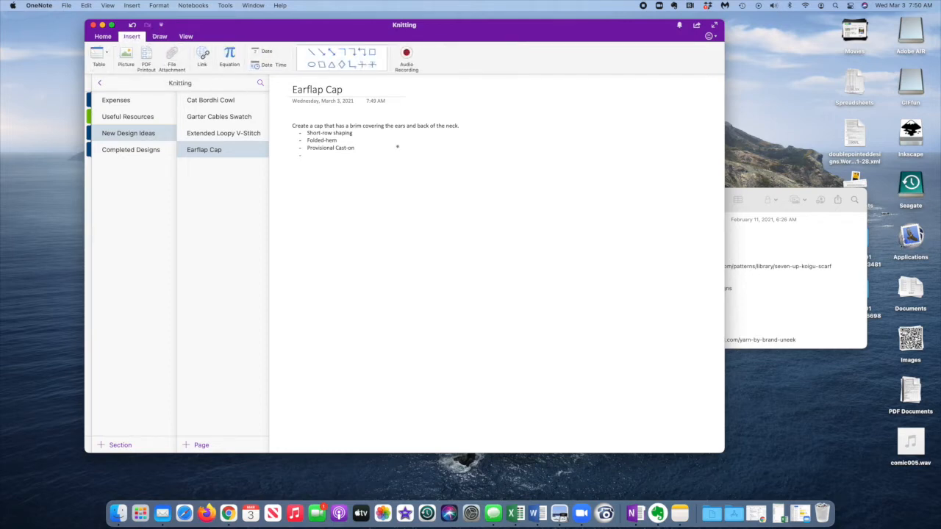
left_click(311, 64)
left_click_drag(471, 205, 342, 235)
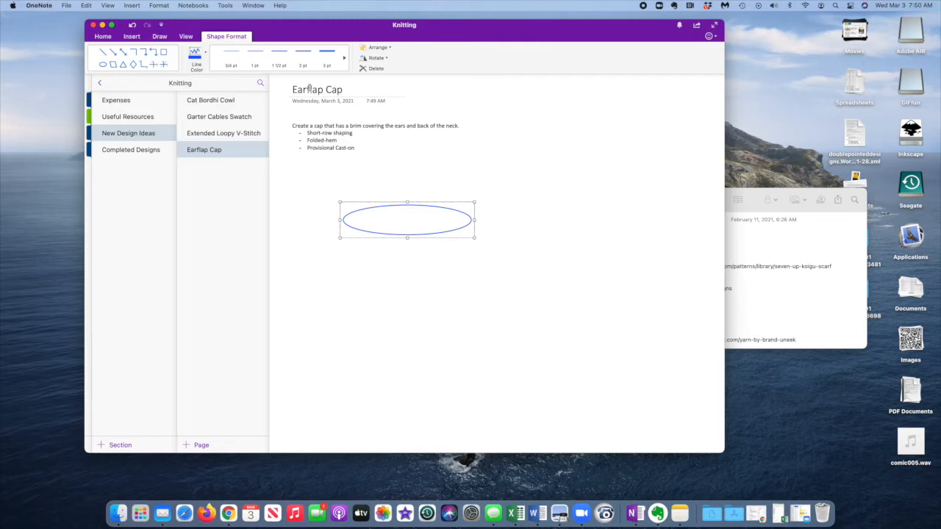
Paste two copies of the ellipse stacked below the original and widen the middle one on both sides.
key("super+v")
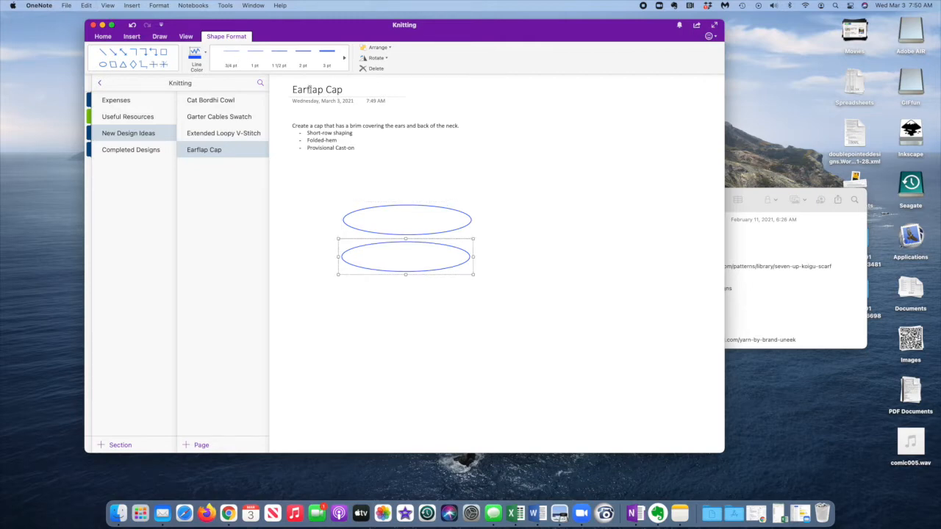
key("super+v")
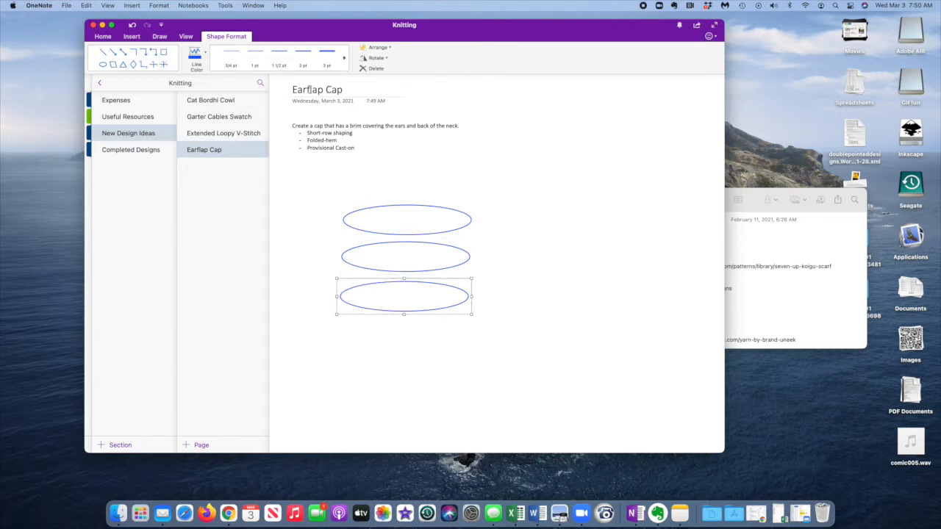
left_click(342, 256)
left_click_drag(340, 256, 321, 256)
left_click_drag(470, 257, 499, 257)
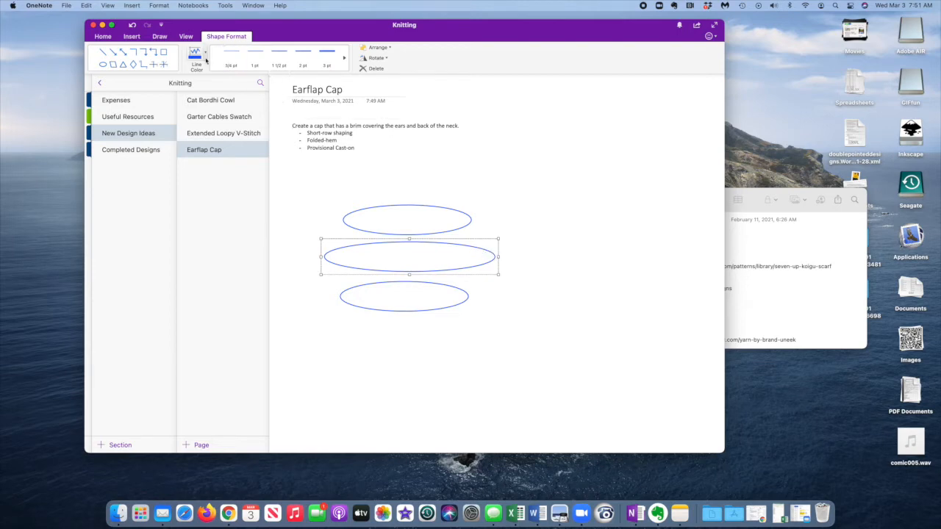
left_click(205, 57)
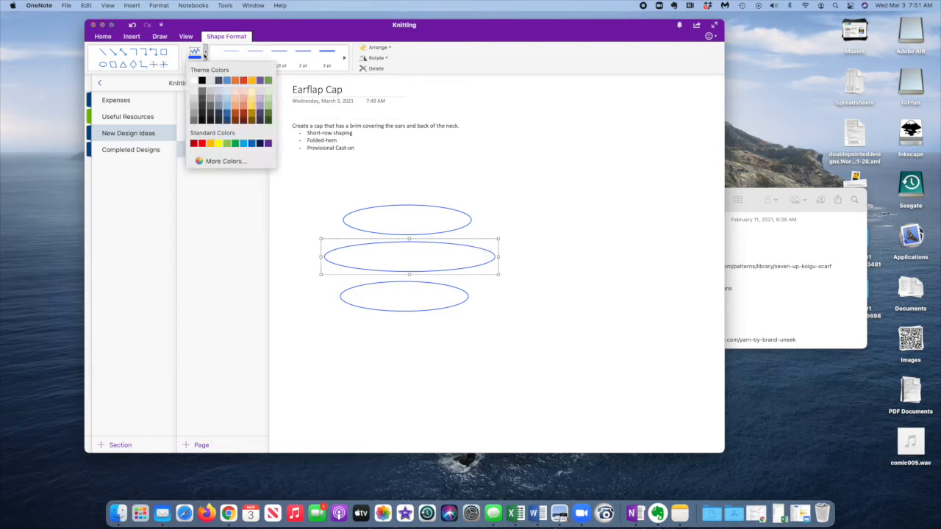
left_click(205, 57)
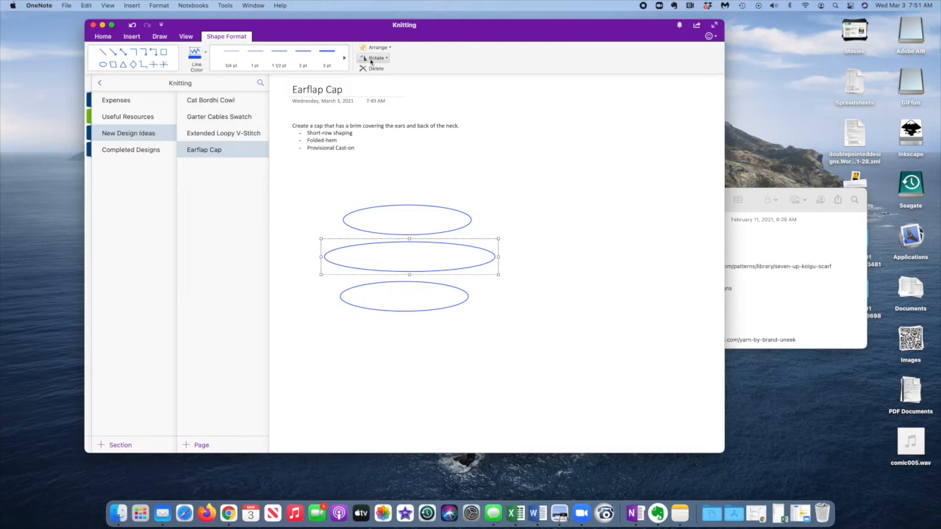
left_click(343, 59)
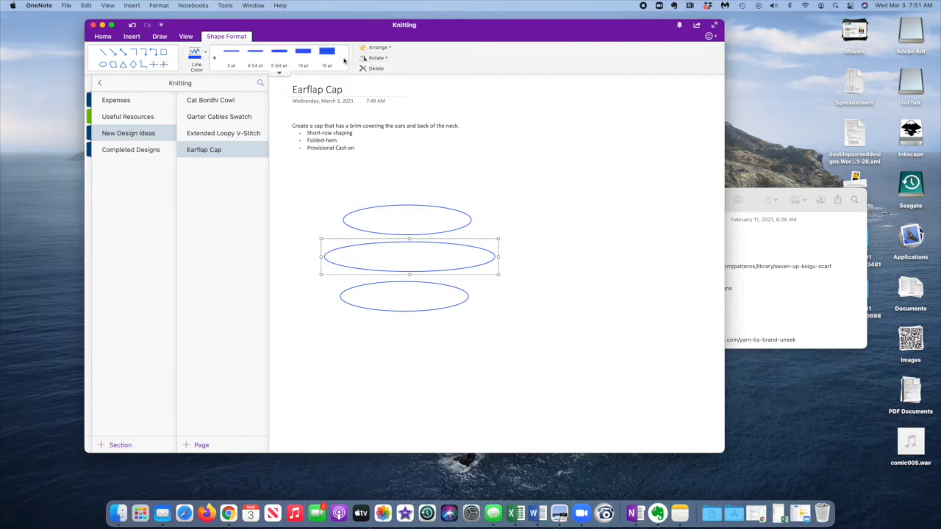
left_click(213, 60)
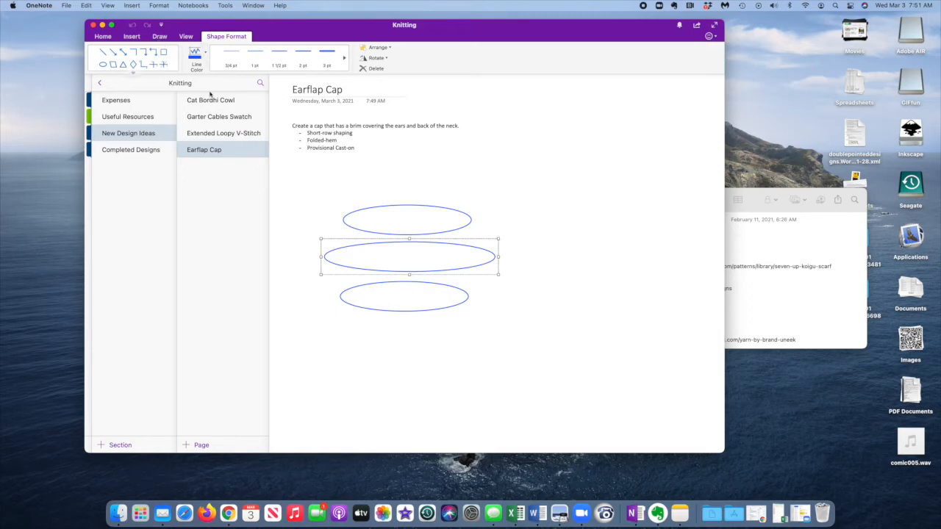
right_click(423, 254)
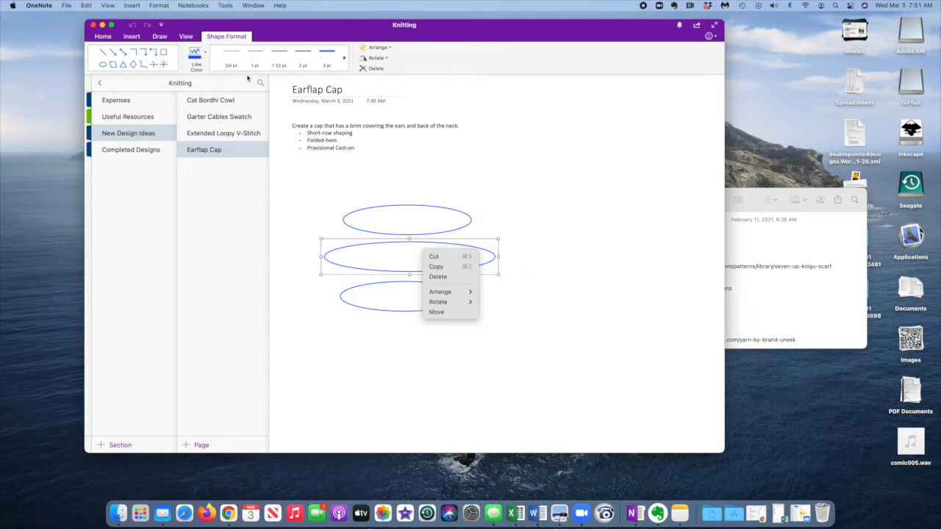
Connect the sides of the three ellipses with four freehand blue pen lines to form the cap outline.
left_click(161, 36)
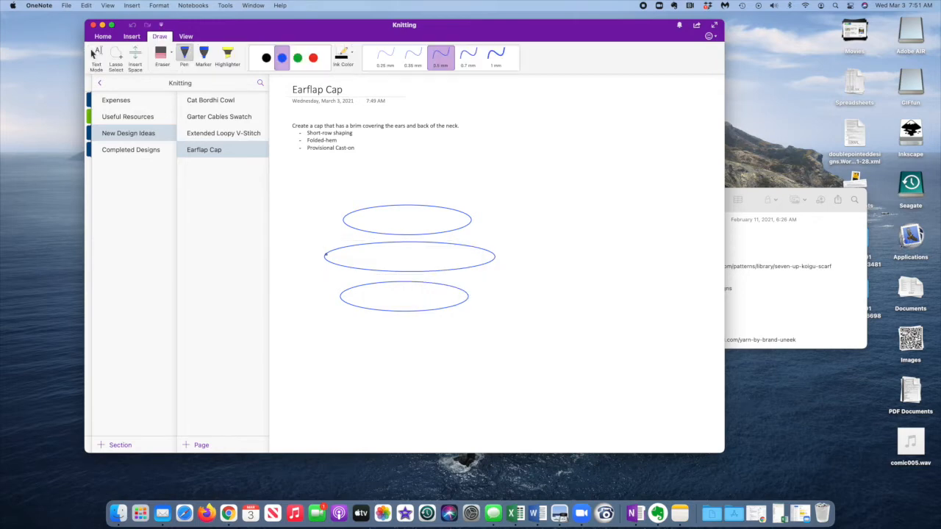
left_click_drag(331, 250, 343, 220)
left_click_drag(483, 241, 473, 232)
left_click_drag(332, 270, 338, 282)
left_click_drag(469, 292, 491, 264)
Add the text labels "Provisional Cast-On" beside the lowest ellipse and "Short-Rows" beside the lower side line.
left_click(103, 62)
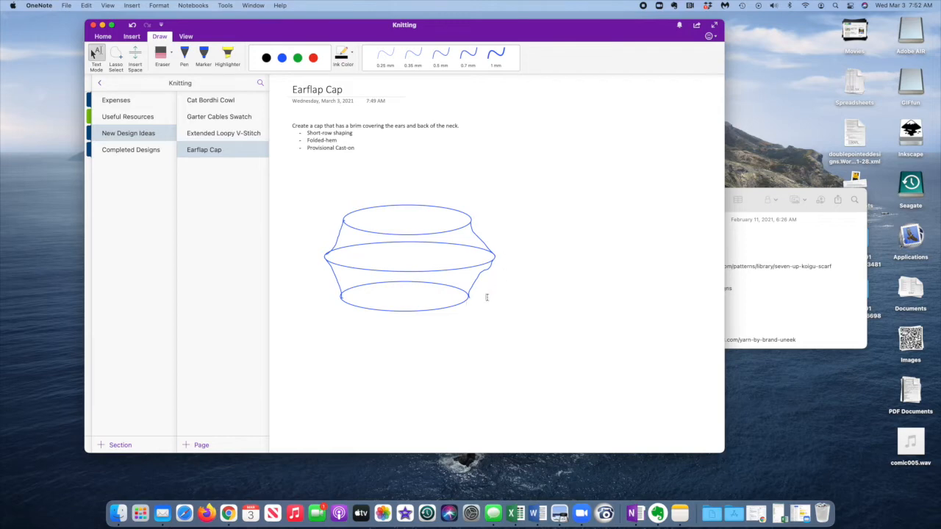
type("Provisional Cast-On")
left_click(488, 276)
type("Short-Rows")
Label the middle ellipse "Purl-Row Fold Line" and the upper side line "Mirror Image Short Rows".
left_click(513, 255)
type("Purl")
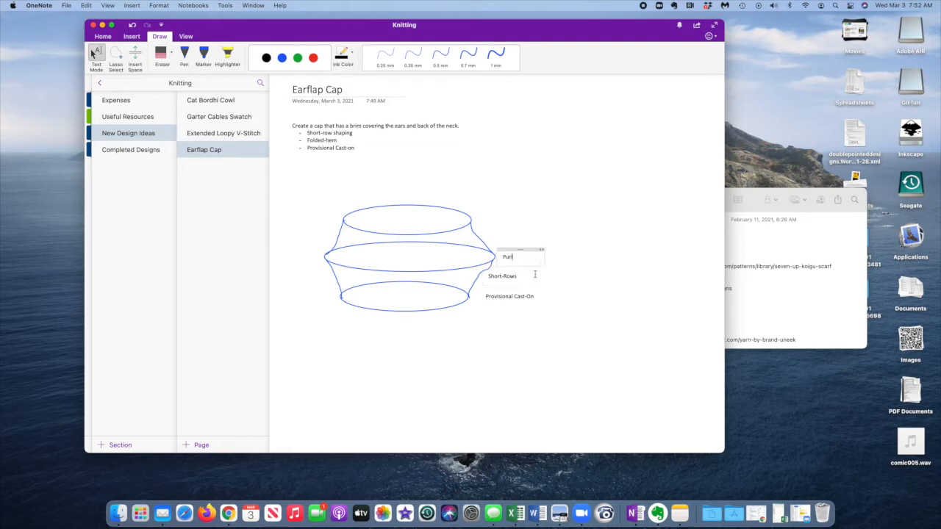
type("-Row Fold Line")
left_click(492, 241)
type("Mirror Image Short Rows")
left_click(489, 215)
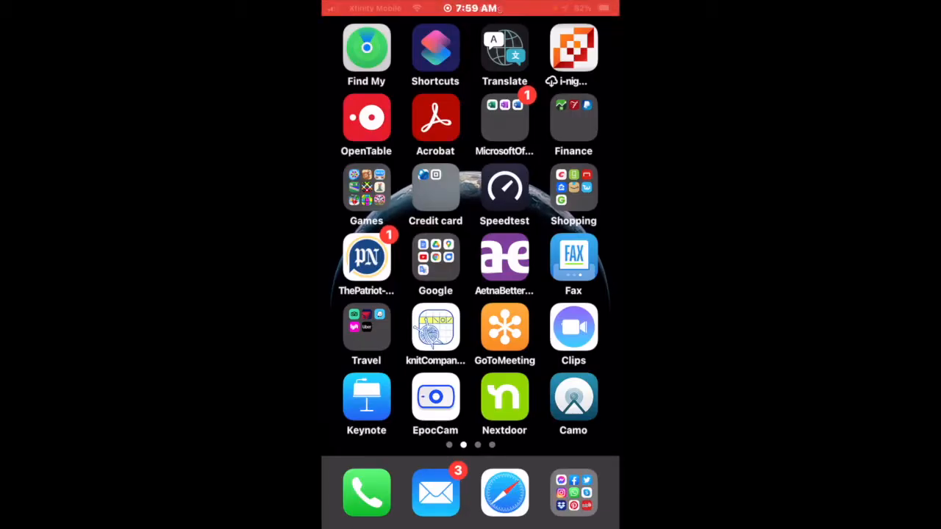
Switch to OneNote on the phone and open the Knitting notebook.
left_click(504, 117)
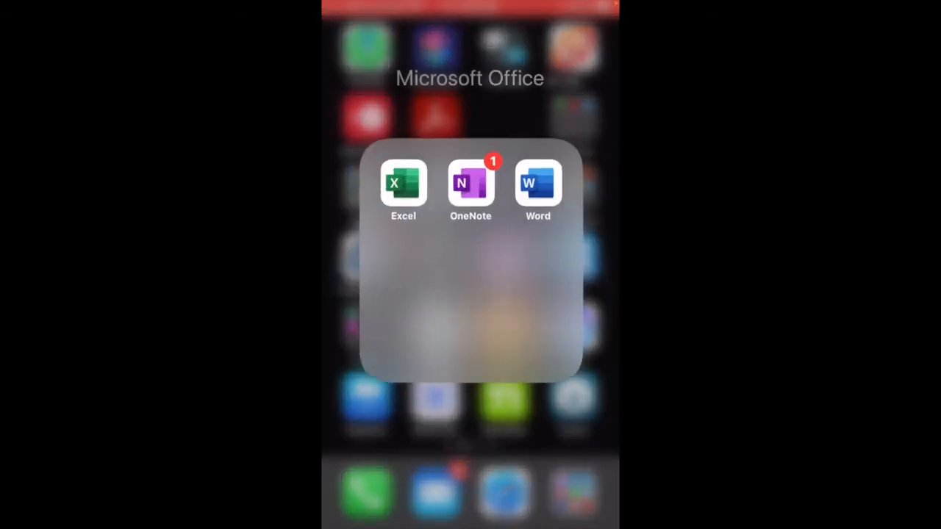
left_click(472, 182)
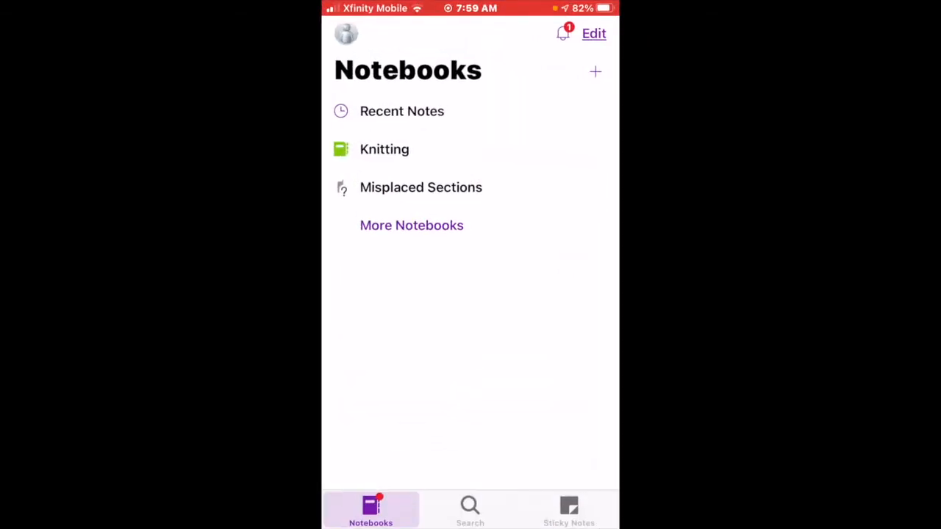
left_click(385, 149)
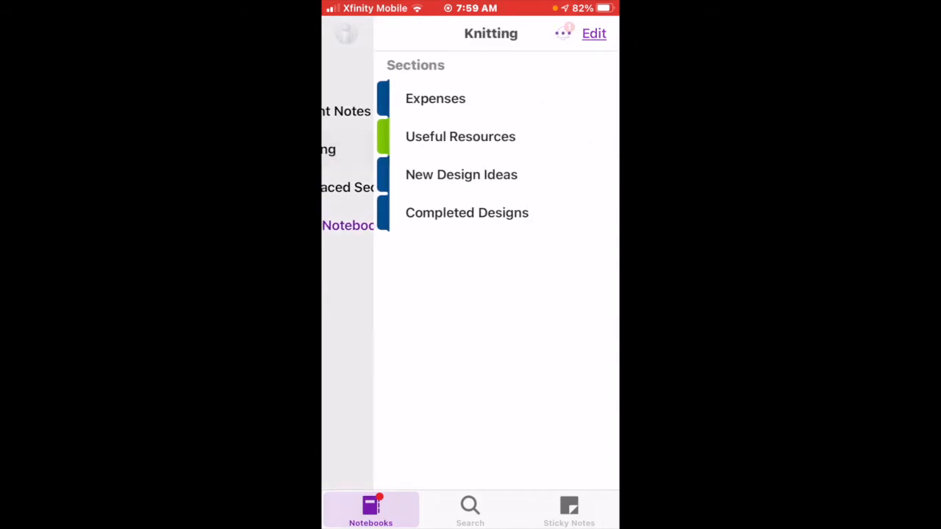
Open the Earflap Cap page in the New Design Ideas section.
left_click(409, 174)
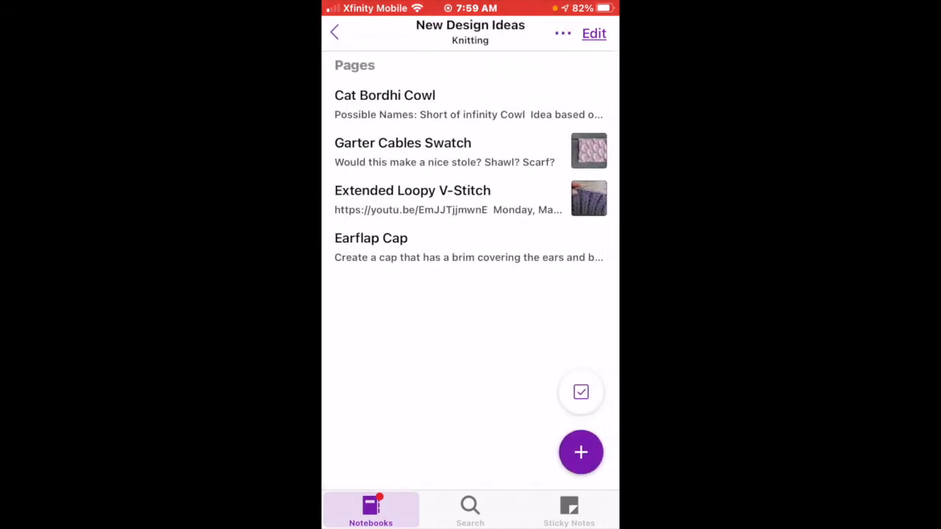
left_click(371, 247)
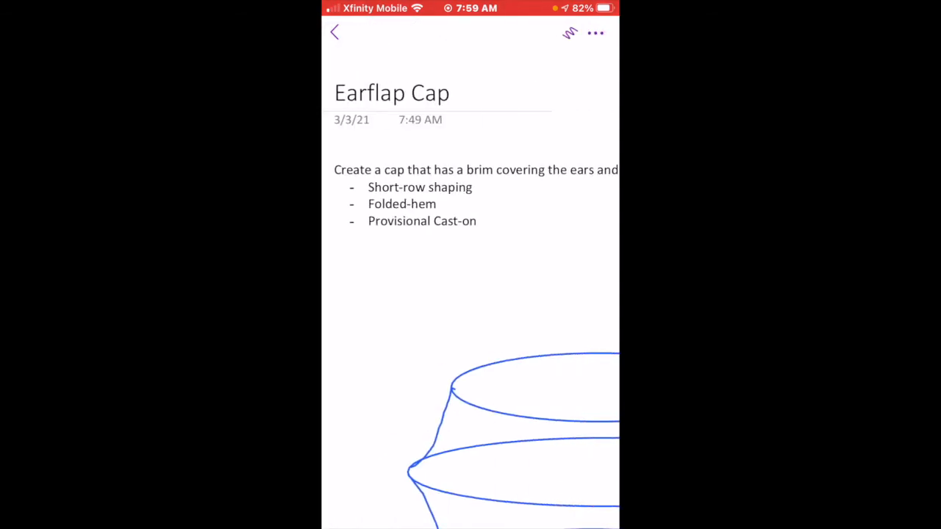
Switch to the phone's camera and photograph the green knitted swatch with the needle gauge lying on it.
key("Home")
key("Home")
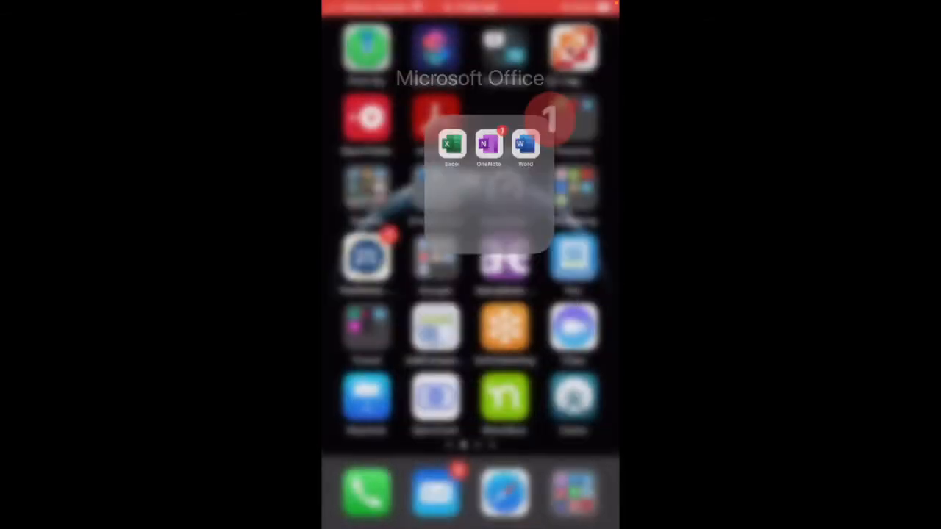
left_click_drag(471, 526, 471, 264)
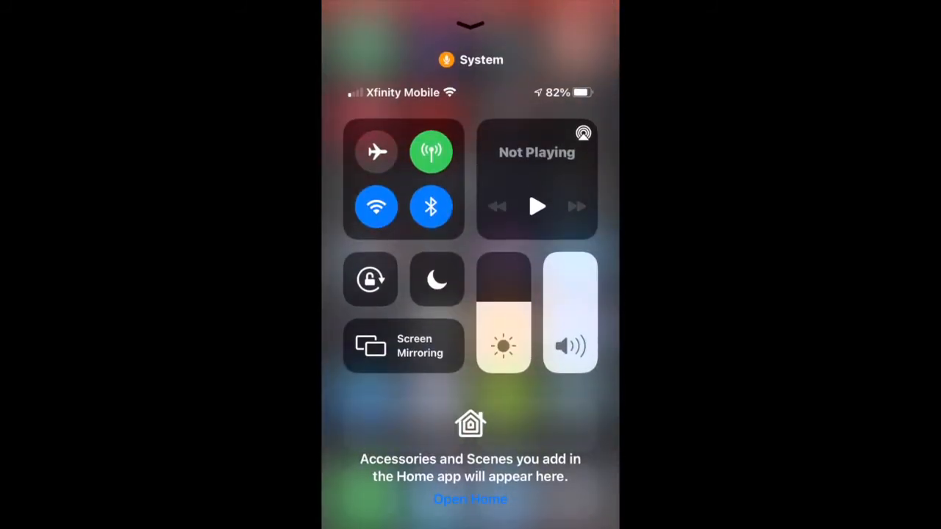
scroll(470, 316, "down", 3)
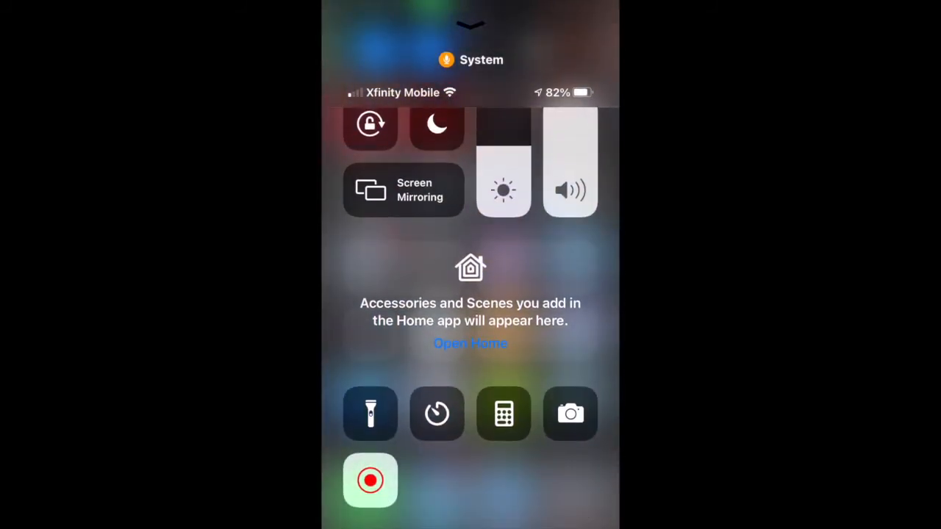
left_click(570, 402)
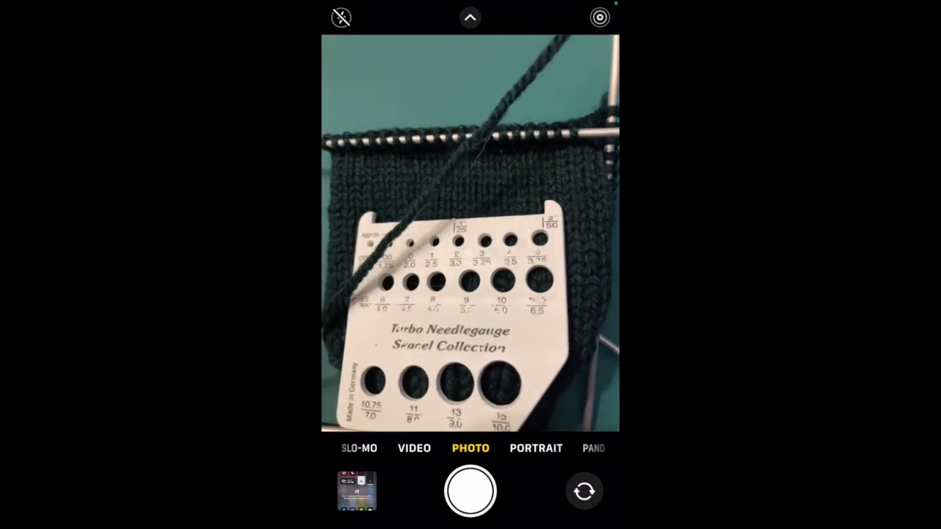
left_click(470, 491)
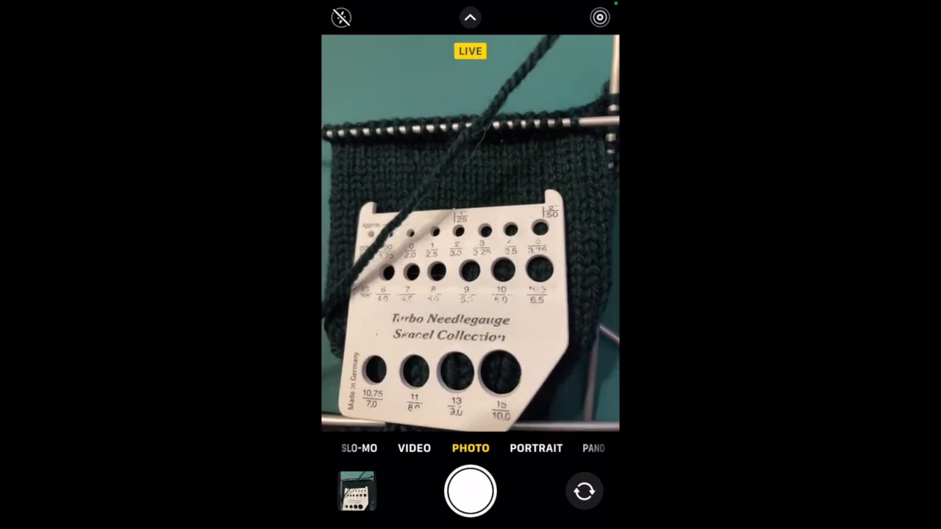
Share the new swatch photo to OneNote, sending it to the New Design Ideas section of the Knitting notebook.
left_click(356, 490)
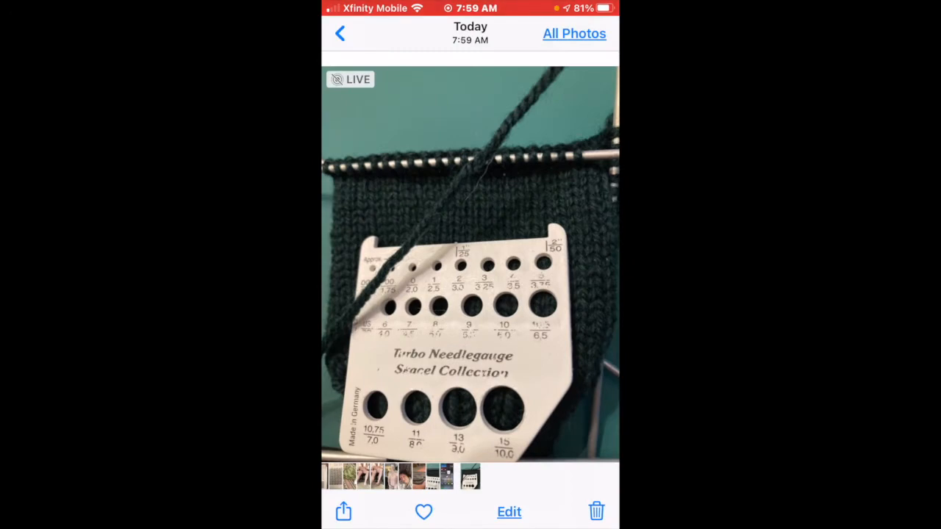
left_click(343, 512)
left_click_drag(573, 445, 382, 445)
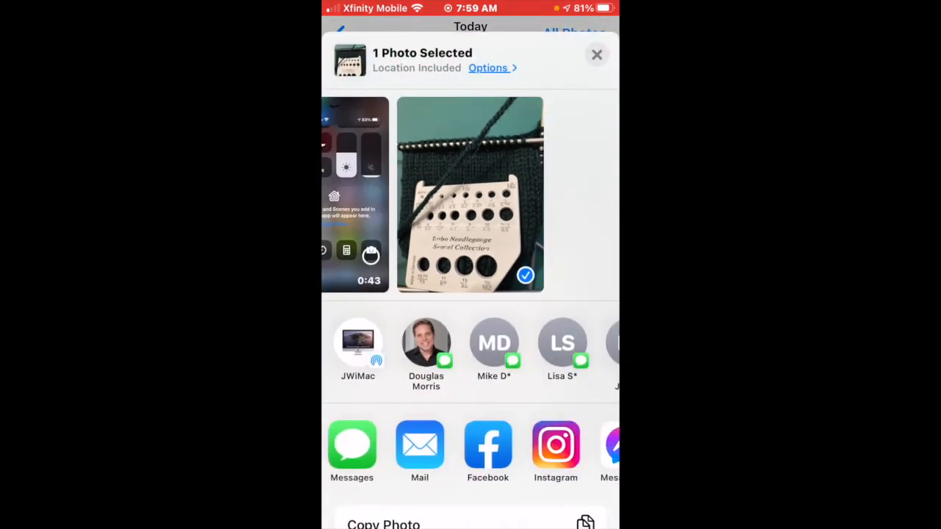
left_click_drag(574, 445, 441, 444)
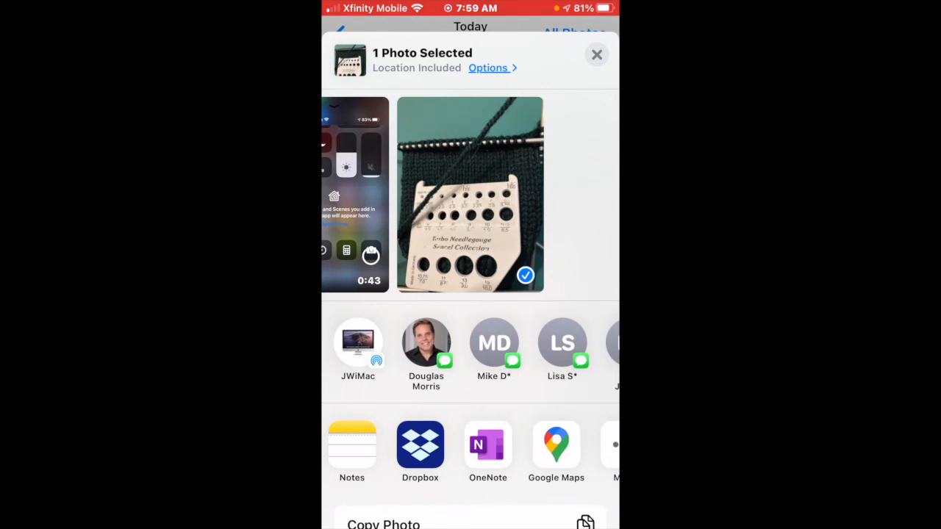
left_click(487, 445)
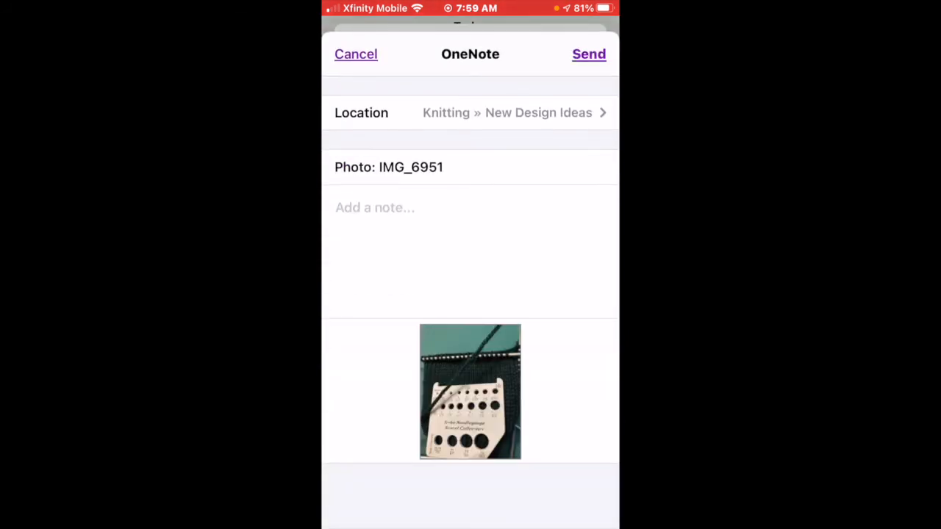
left_click(589, 54)
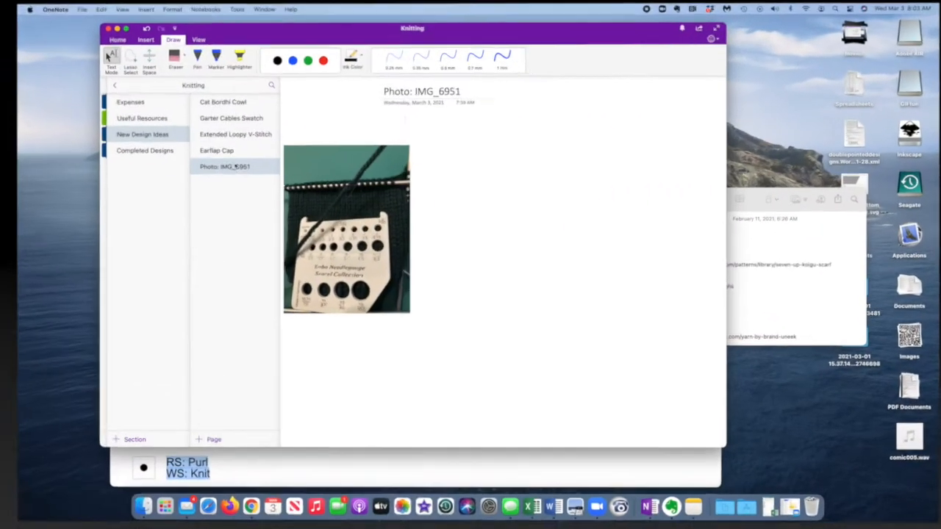
Move the swatch picture from the "Photo: IMG_6951" page to the Earflap Cap page, beneath the sketch.
left_click(319, 201)
key("BackSpace")
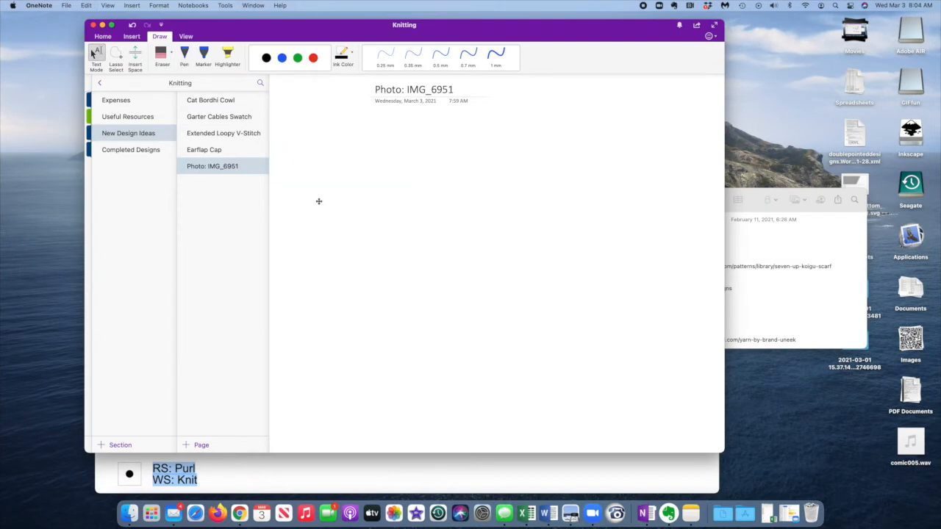
left_click(221, 151)
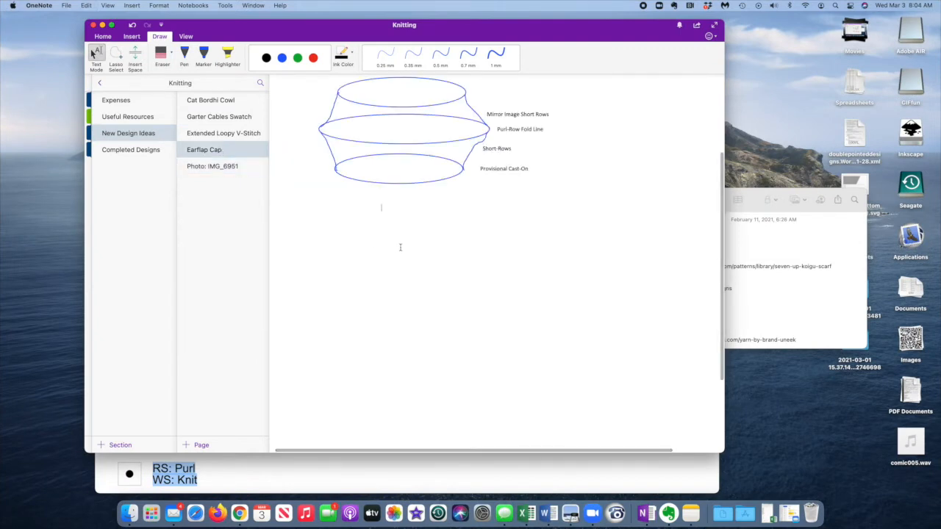
key("super+v")
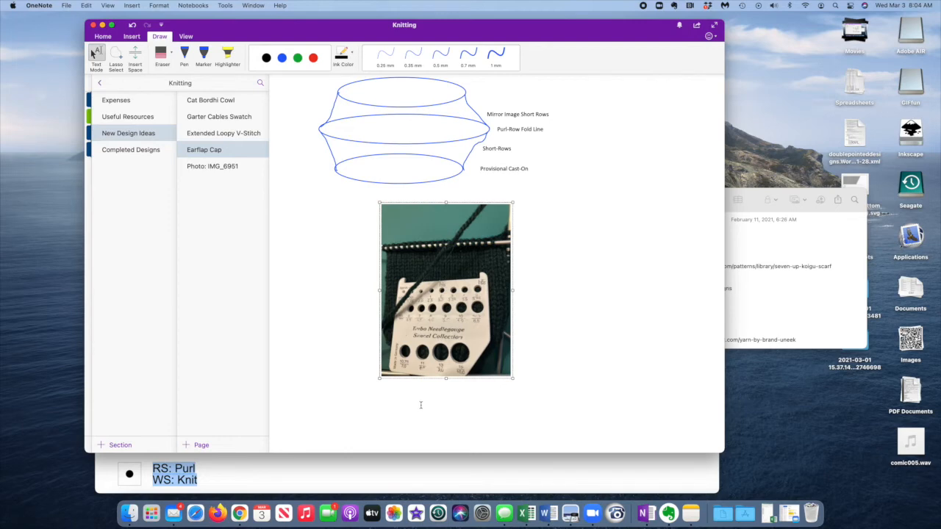
Add the note "Gauge: 28 sts/32 rows = 4"" beneath the swatch photo.
left_click(421, 406)
type("Gagu")
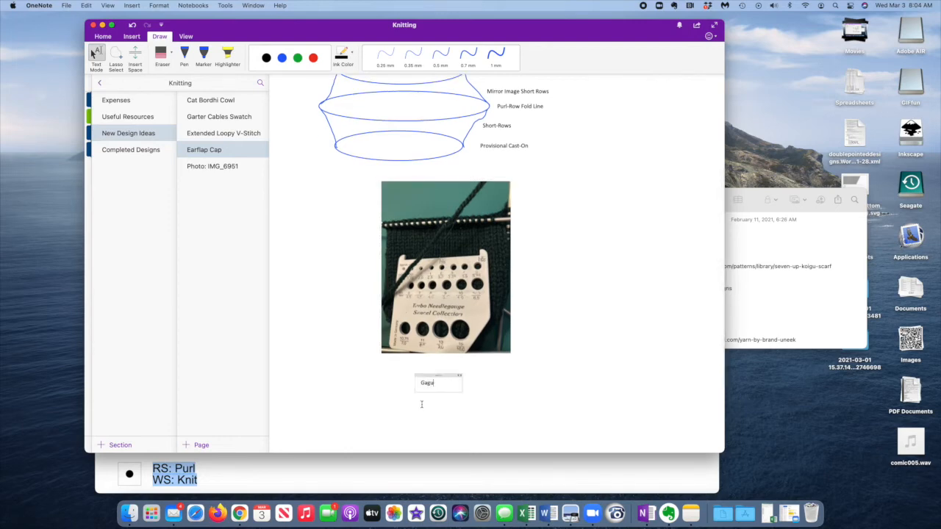
key("BackSpace")
type("uge: 28 sts/32 rows = 4\"")
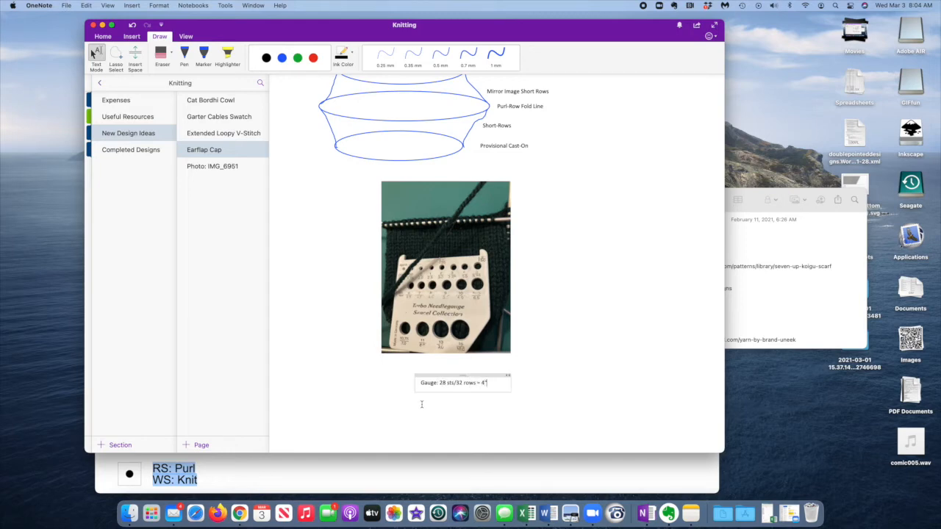
scroll(325, 393, "down", 1)
Switch to Finder and select "Activities Cap-Headband 03-01-21 01.jpg" in the Blog Photos 2019 folder.
left_click(325, 392)
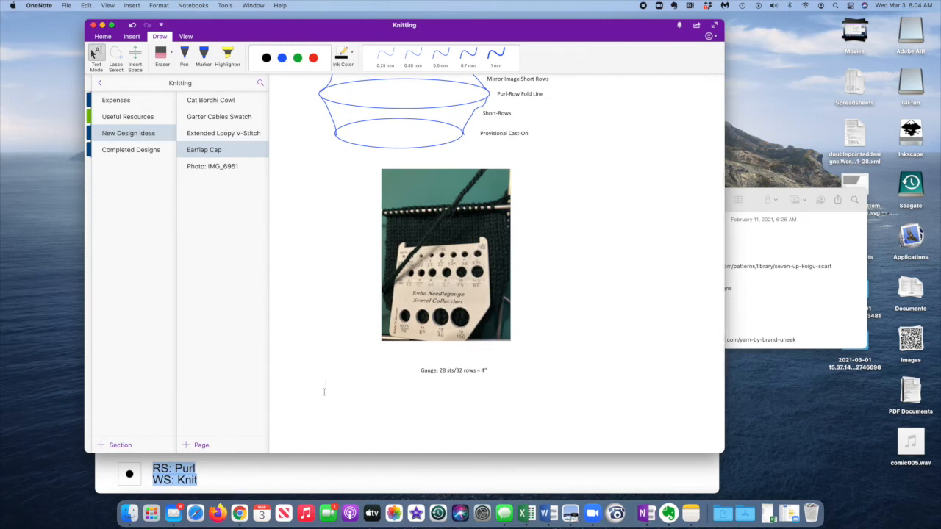
scroll(324, 392, "right", 3)
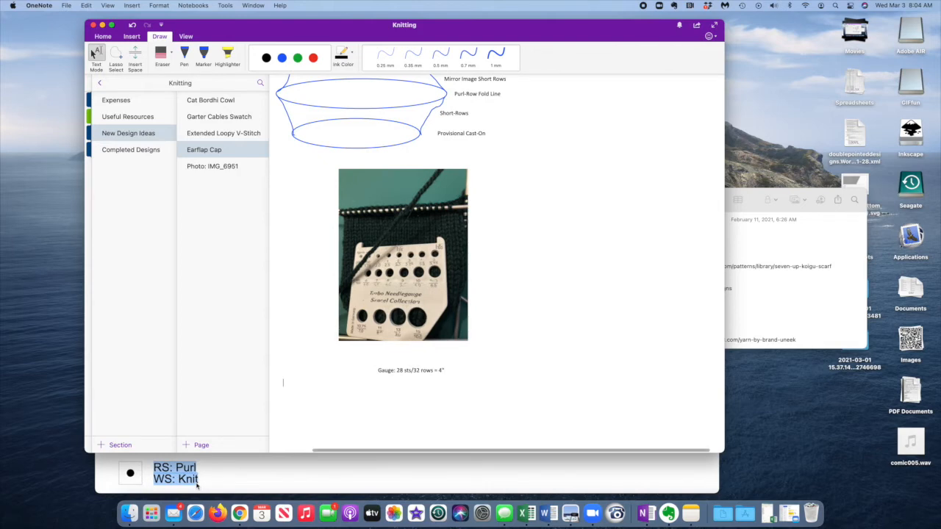
left_click(129, 515)
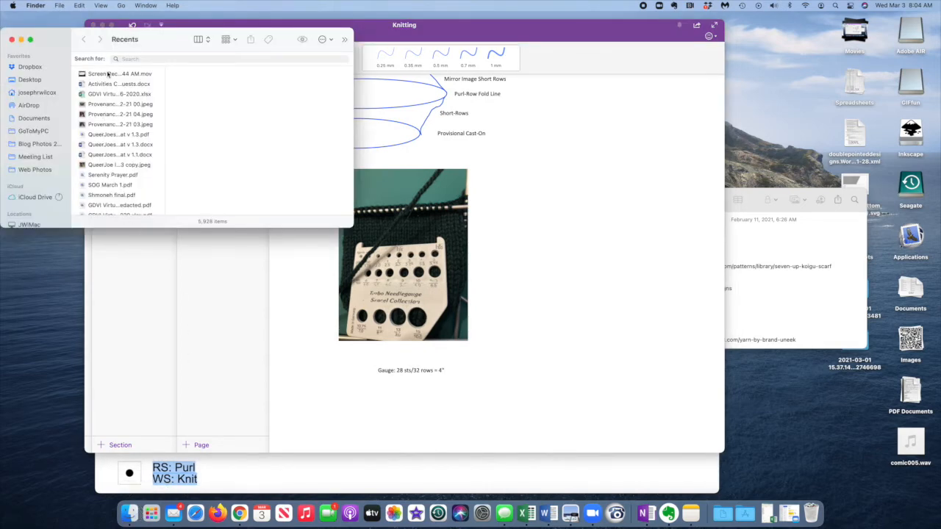
left_click(40, 144)
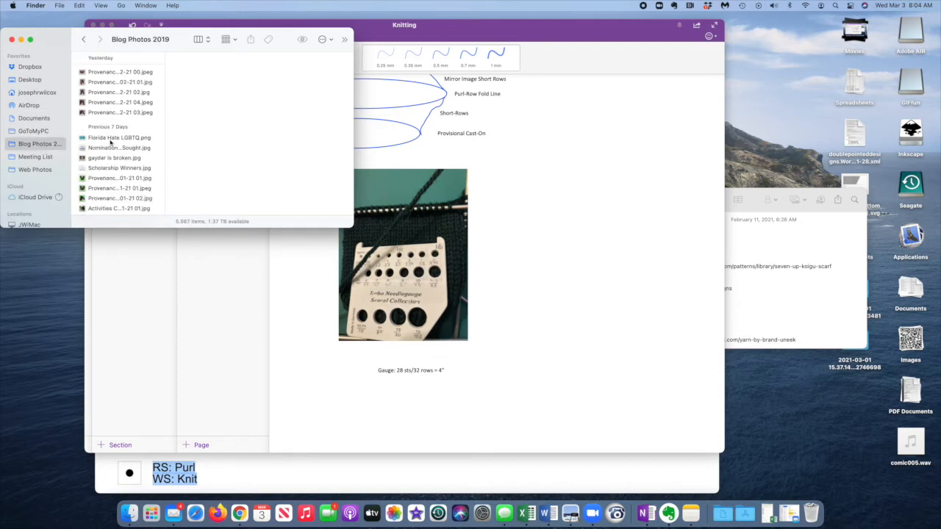
scroll(108, 167, "down", 2)
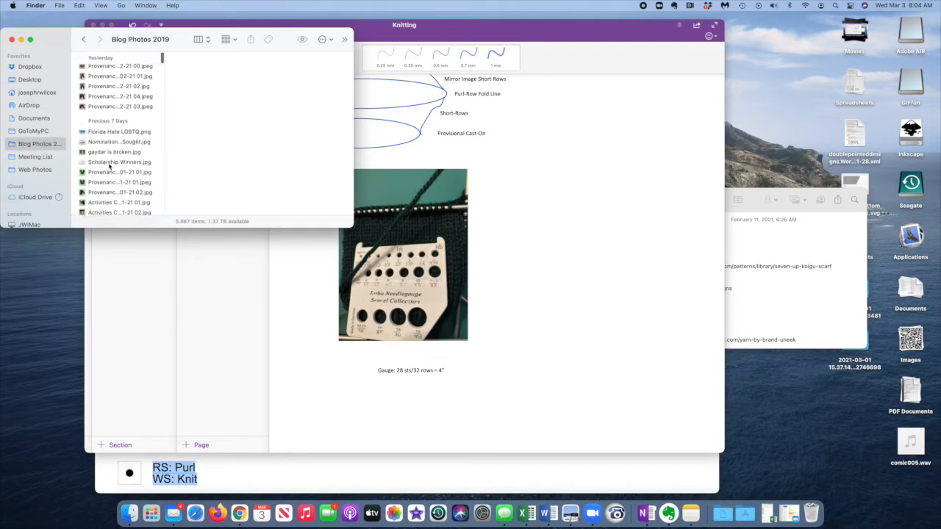
scroll(109, 166, "down", 1)
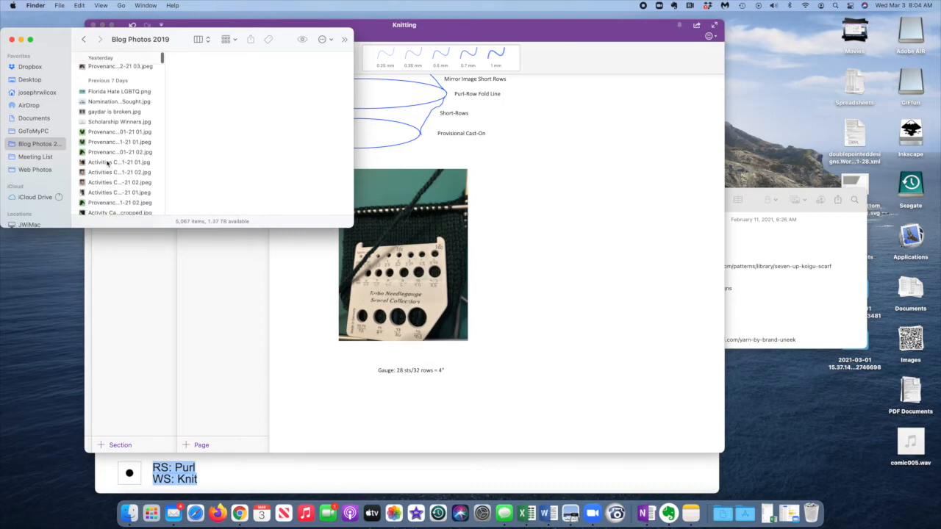
left_click(109, 163)
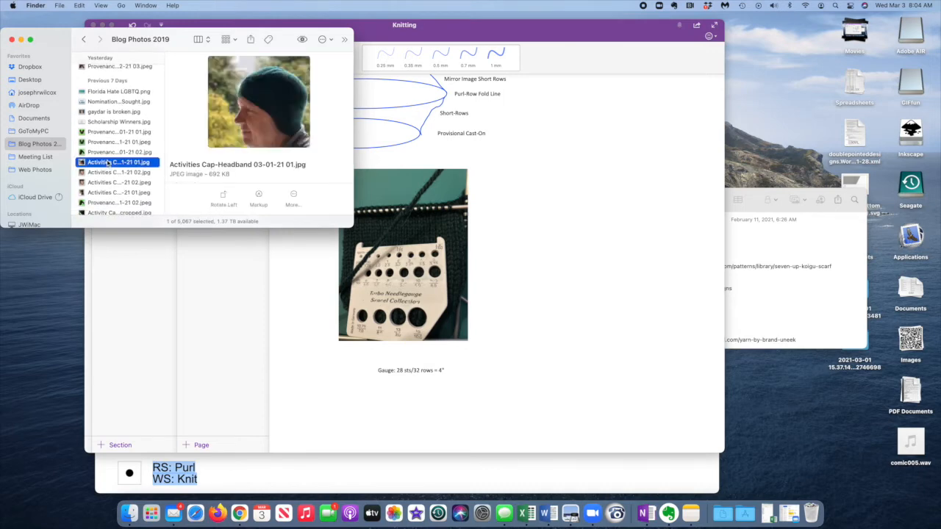
Insert the selected cap photo into the Earflap Cap page below the gauge note and close the Finder window.
left_click_drag(109, 162, 350, 402)
scroll(345, 397, "down", 5)
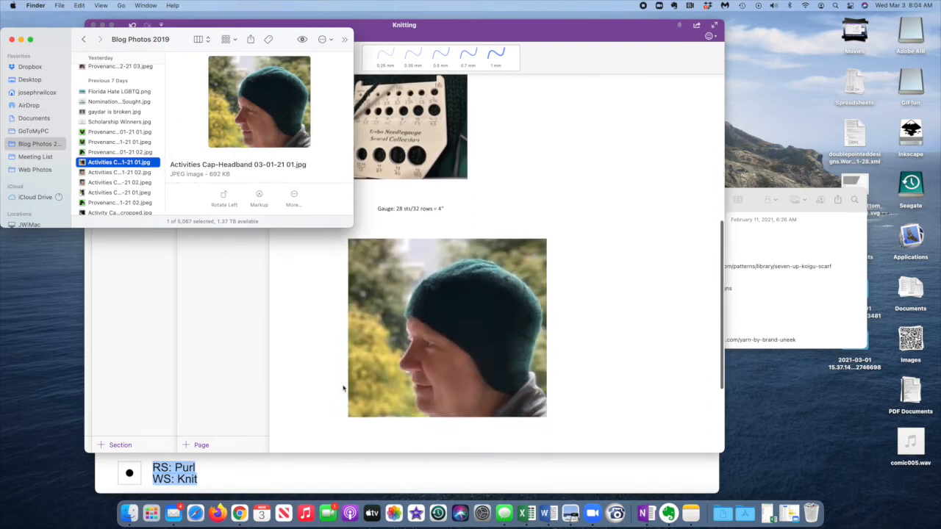
left_click(11, 39)
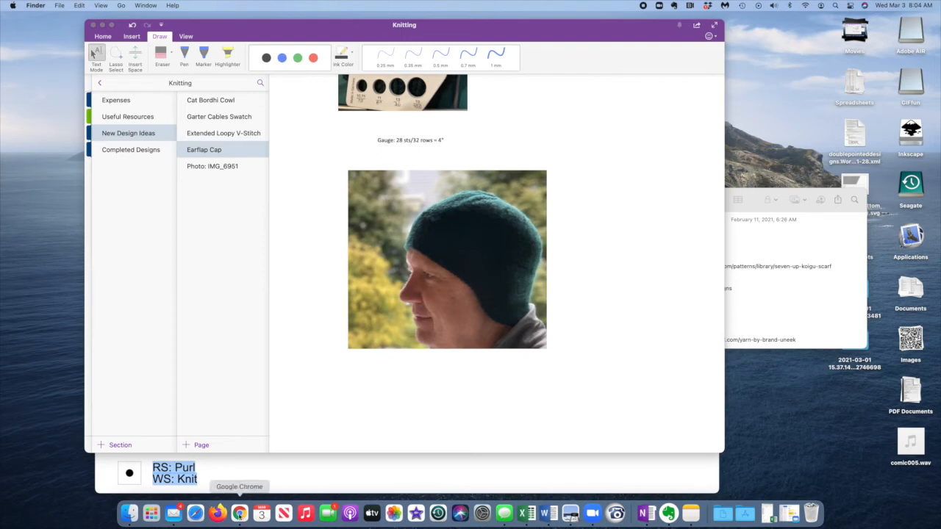
Switch to Chrome and download the Short Row Bottom chart from Stitch Fiddle as a jpg, saving it to the Desktop.
left_click(239, 513)
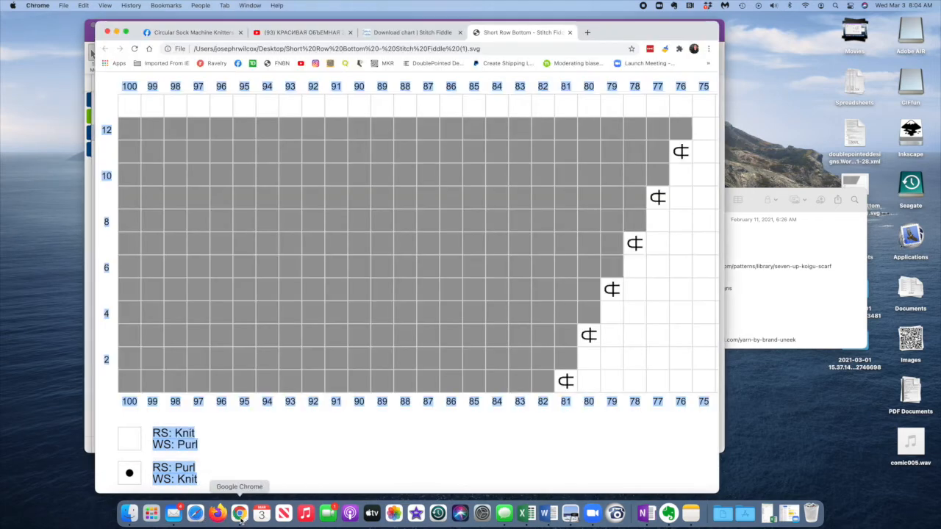
left_click(309, 300)
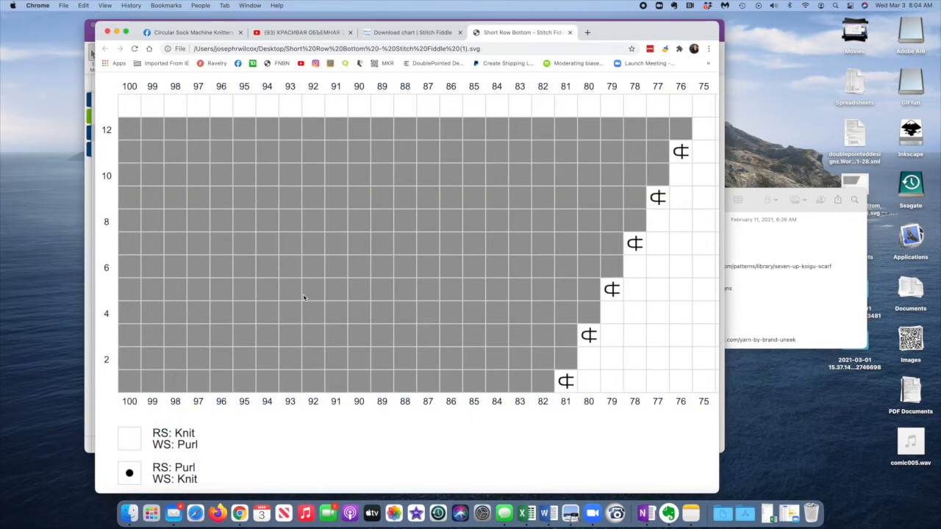
left_click(402, 34)
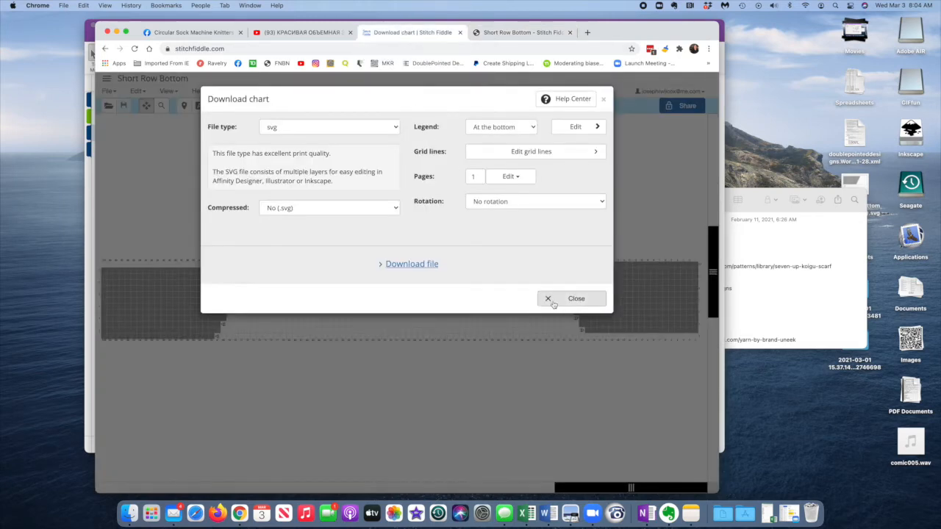
left_click(397, 128)
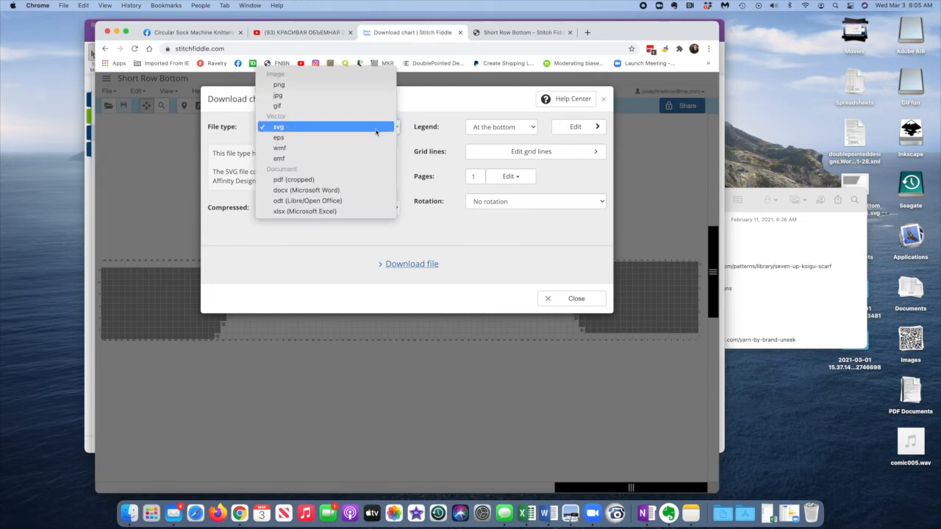
left_click(357, 96)
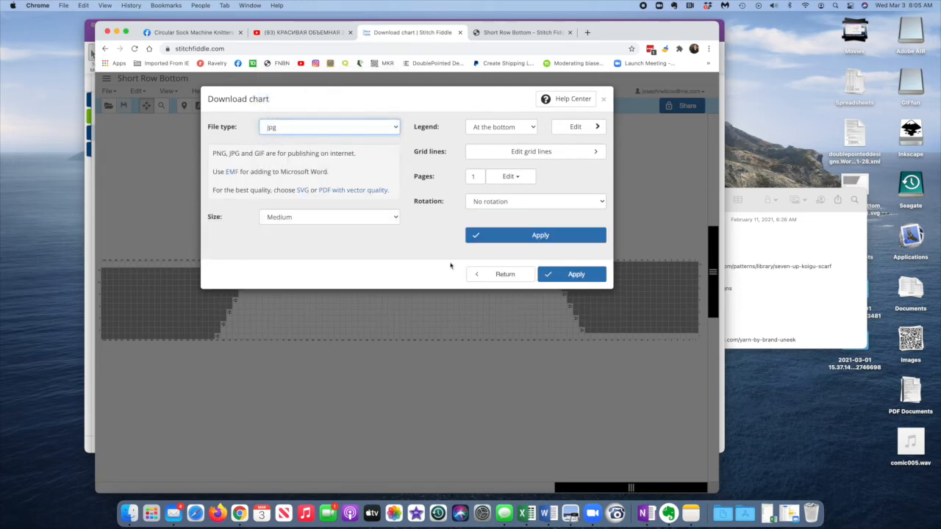
left_click(577, 276)
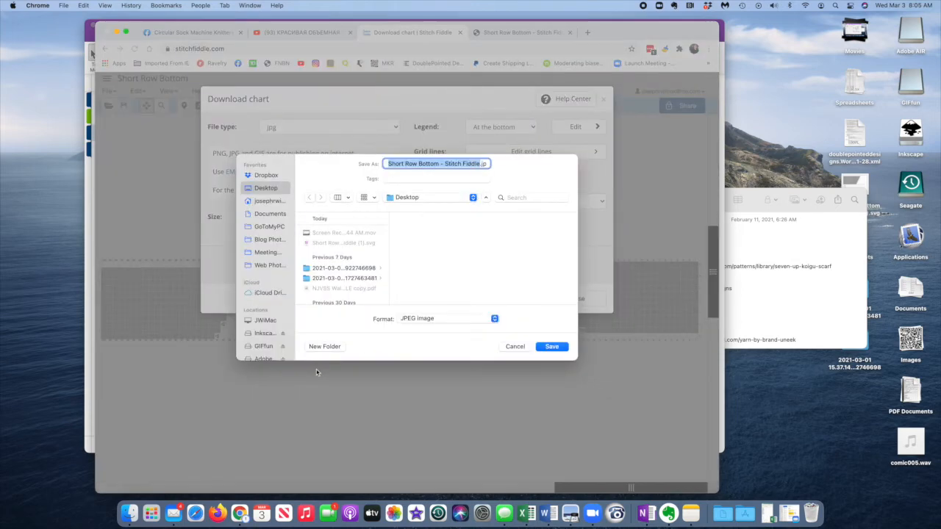
left_click(549, 347)
Open the downloaded "Short Row Bottom - Stitch Fiddle.jpg" in Preview, copy the chart and switch back to OneNote.
left_click(161, 480)
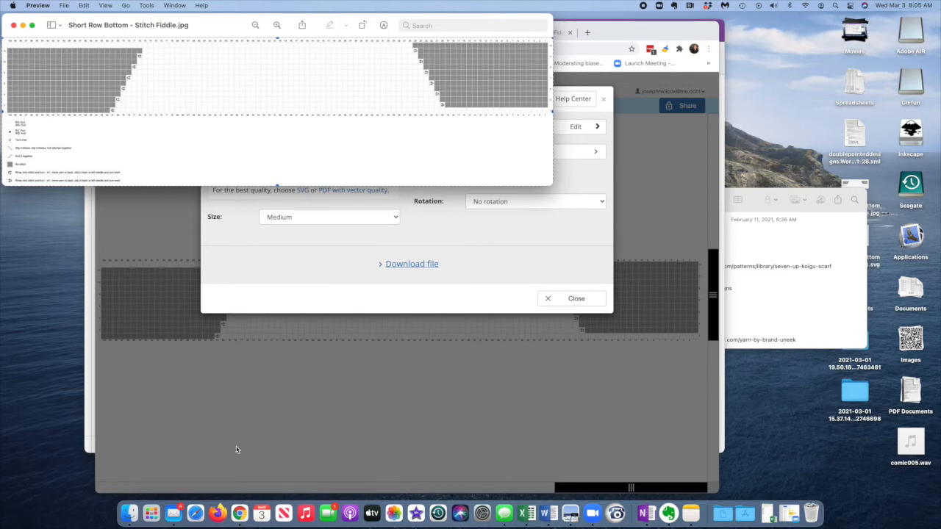
key("super+Tab")
key("super+Tab")
key("super+Tab")
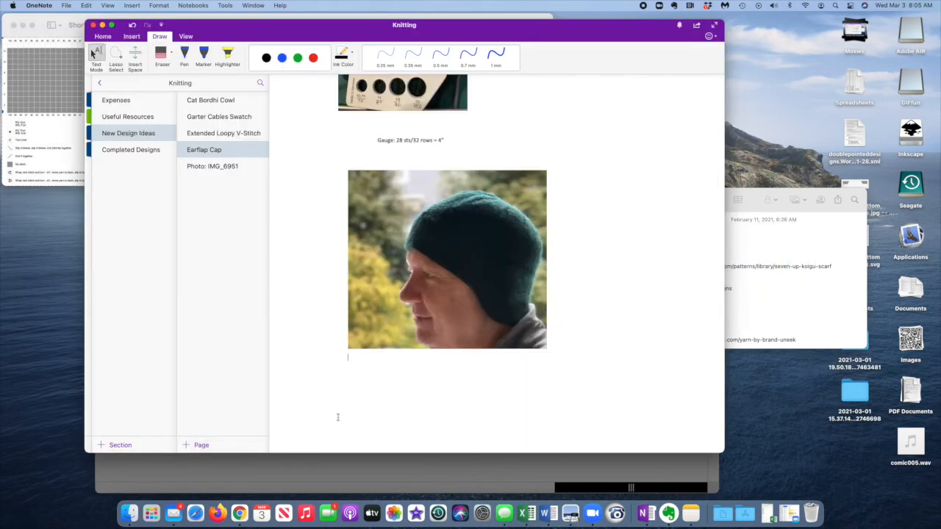
Paste the Short Row Bottom chart beneath the cap photo on the Earflap Cap page and enlarge it.
left_click(346, 363)
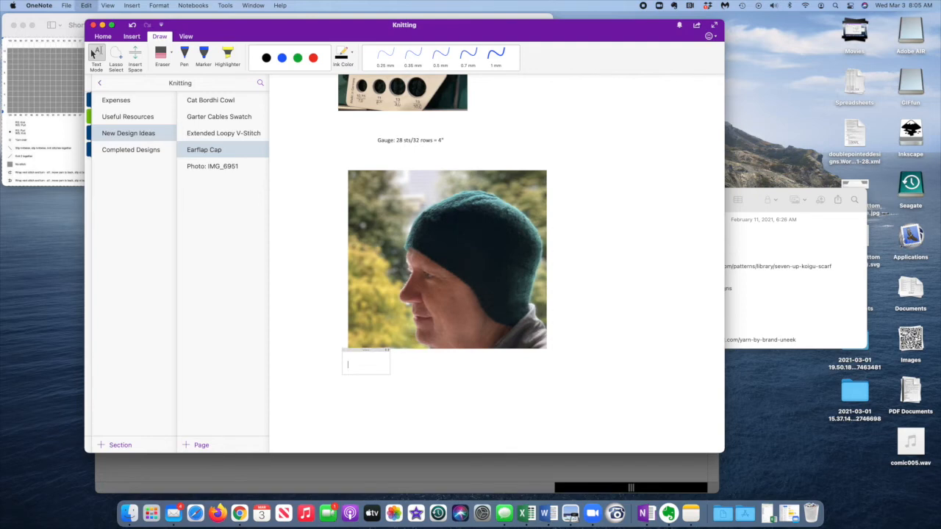
left_click(467, 368)
left_click_drag(548, 381, 668, 427)
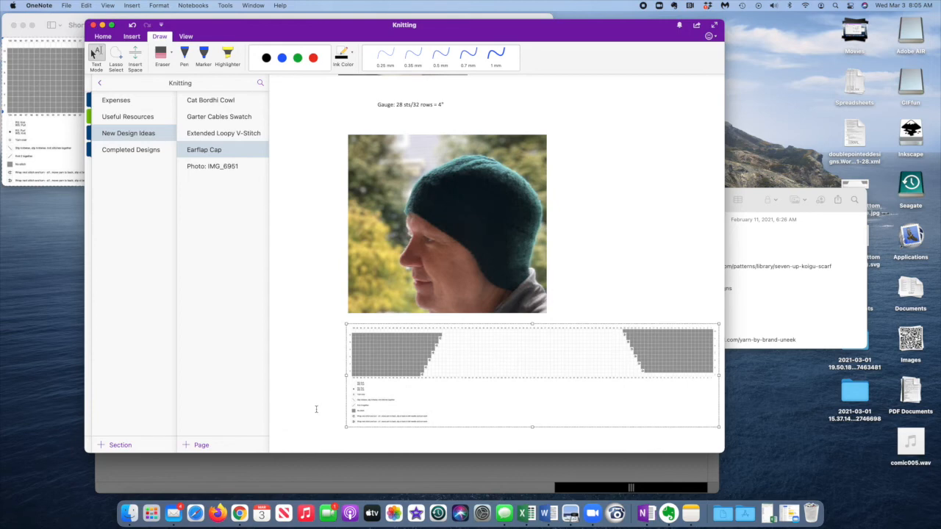
Place the cursor below the chart, switch to Word, open "QueerJoes Activities Hat v 1.3" and select and copy its entire content.
scroll(316, 408, "down", 3)
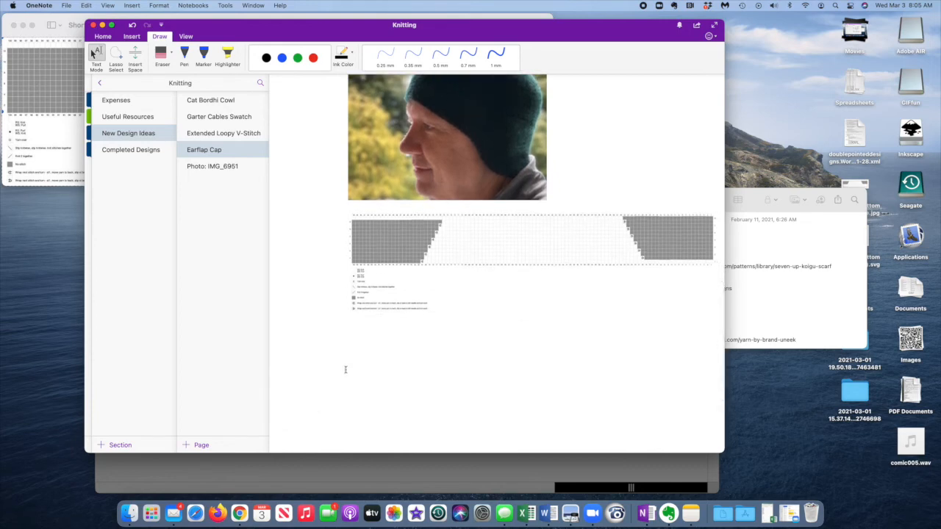
left_click(345, 369)
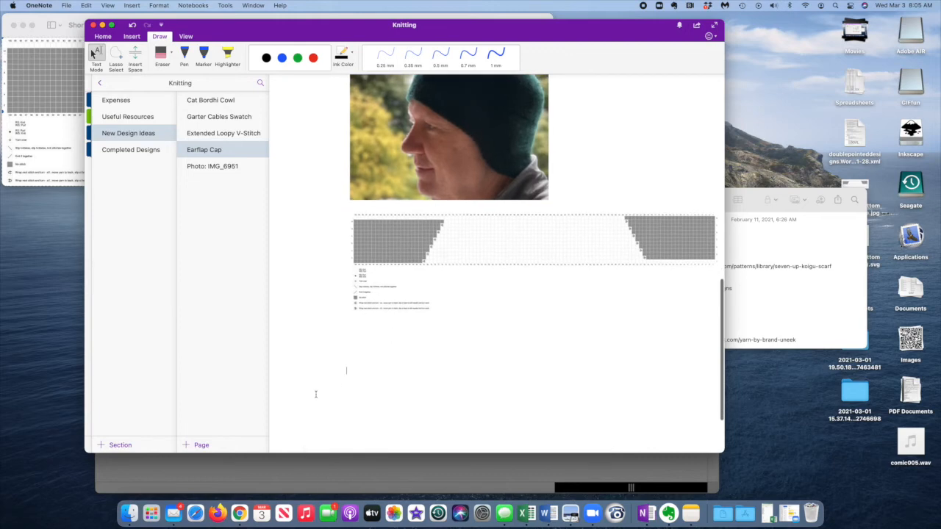
left_click(544, 513)
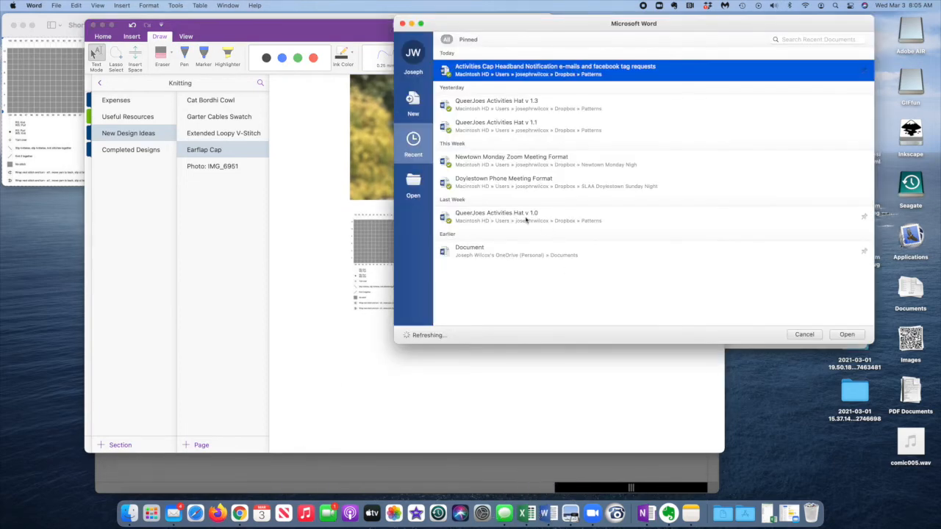
left_click(526, 218)
double_click(529, 101)
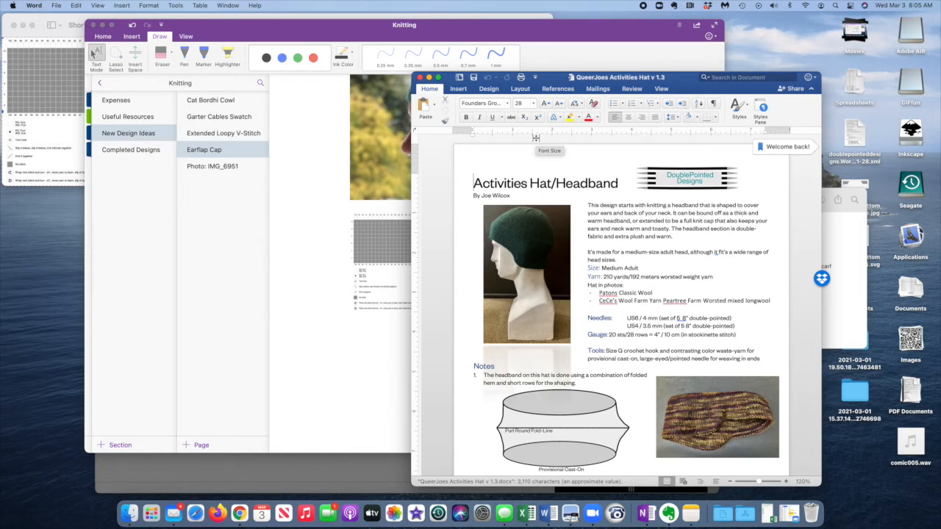
key("super+a")
Return to OneNote and paste the whole Activities Hat/Headband pattern beneath the chart on the Earflap Cap page.
left_click(326, 328)
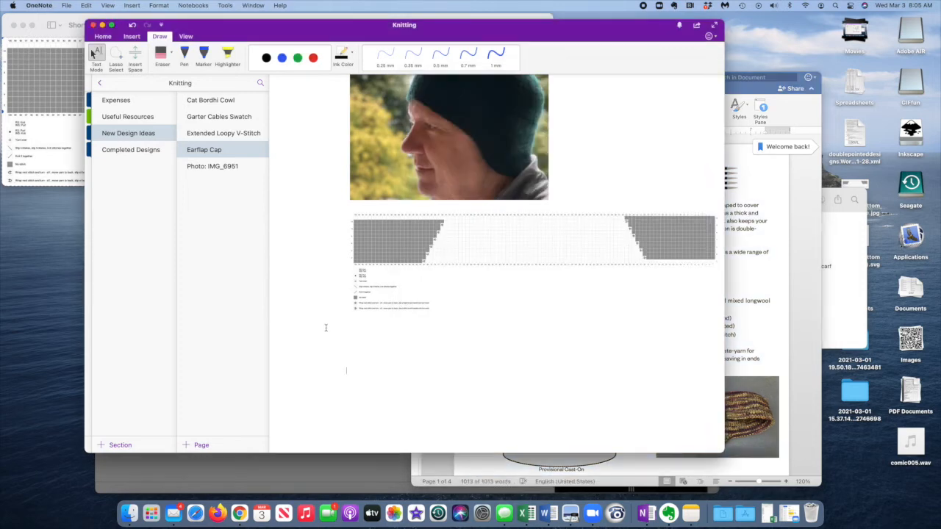
scroll(278, 341, "left", 1)
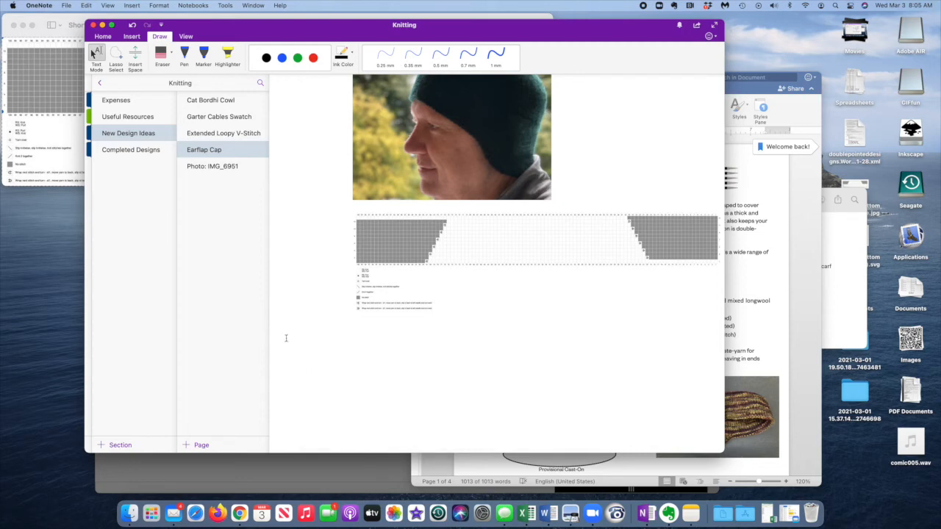
key("super+v")
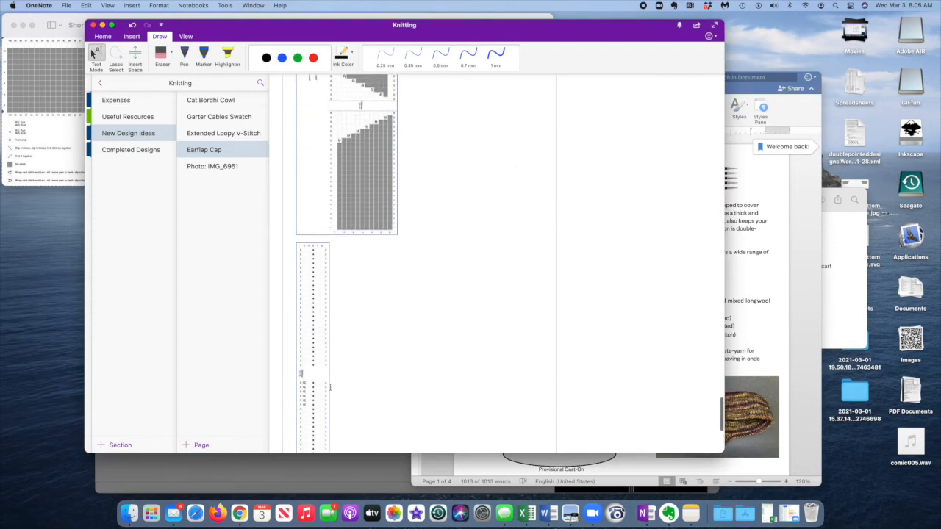
scroll(330, 387, "up", 15)
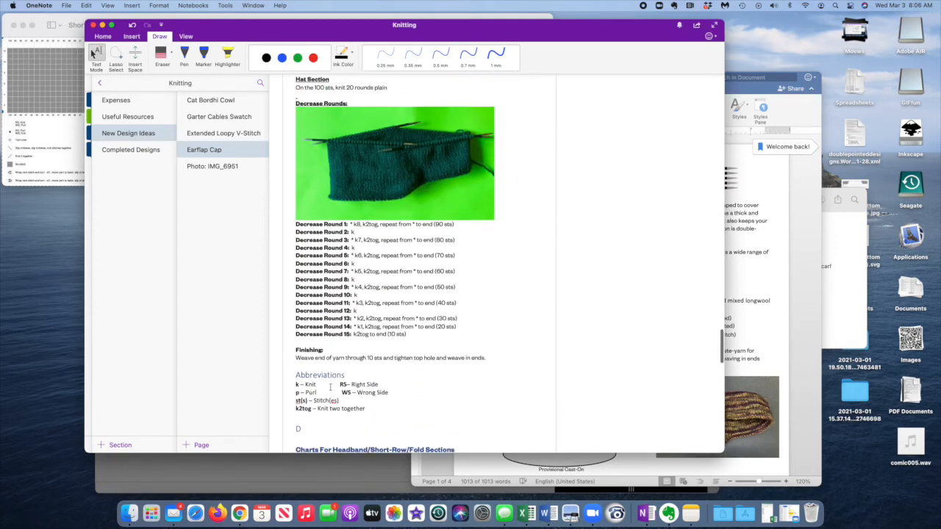
scroll(330, 388, "up", 20)
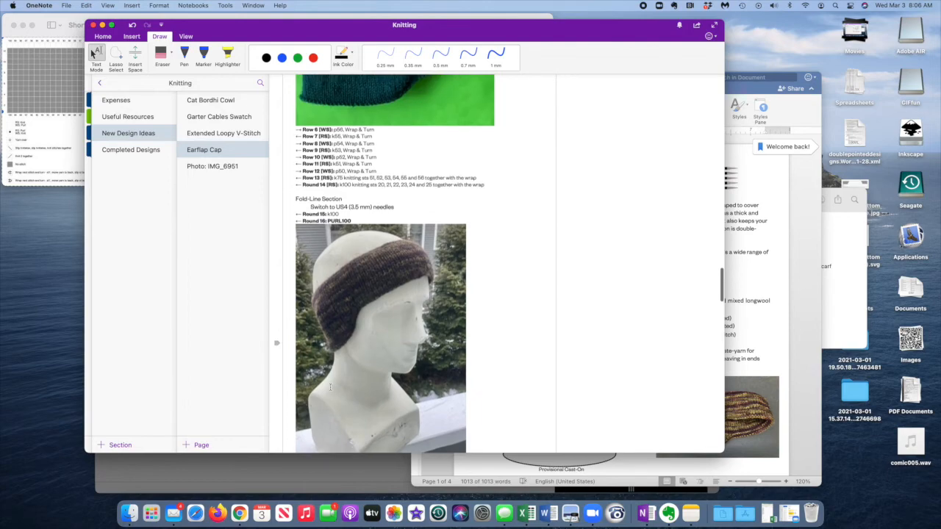
scroll(330, 387, "up", 20)
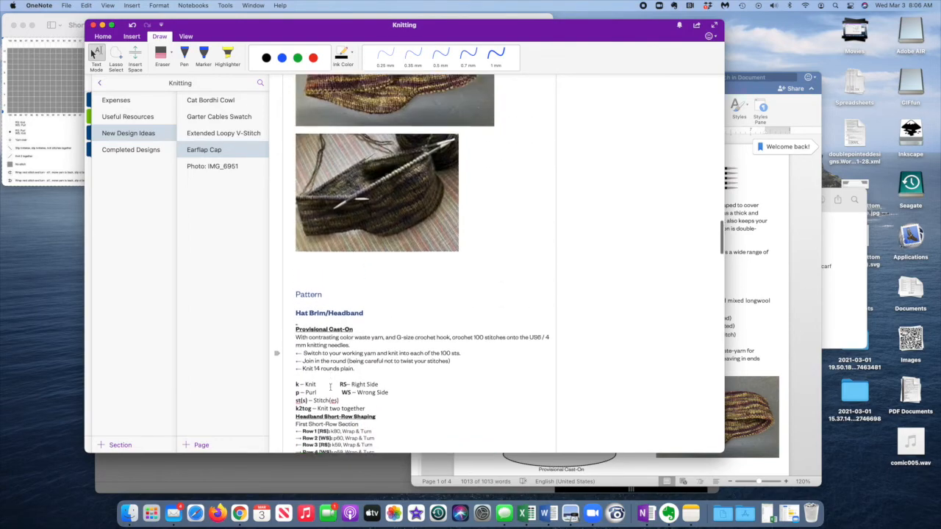
scroll(330, 388, "up", 20)
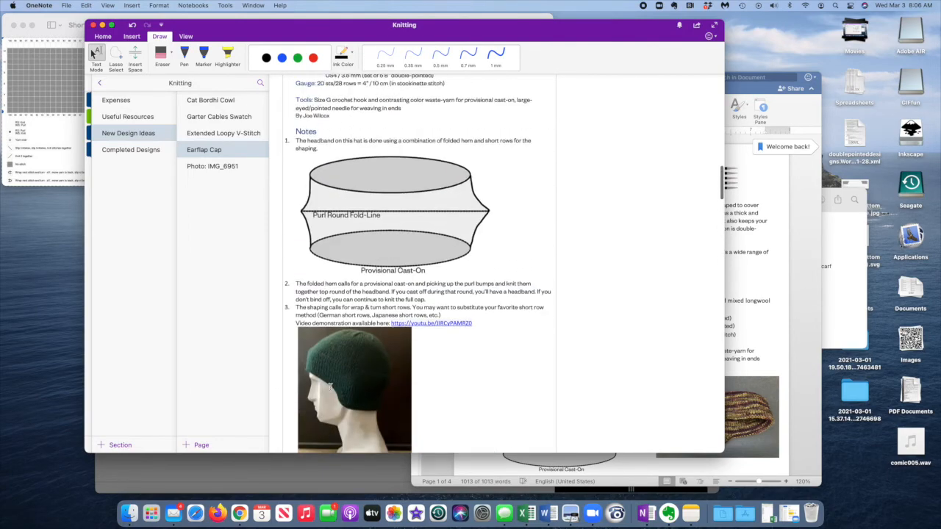
scroll(330, 387, "up", 20)
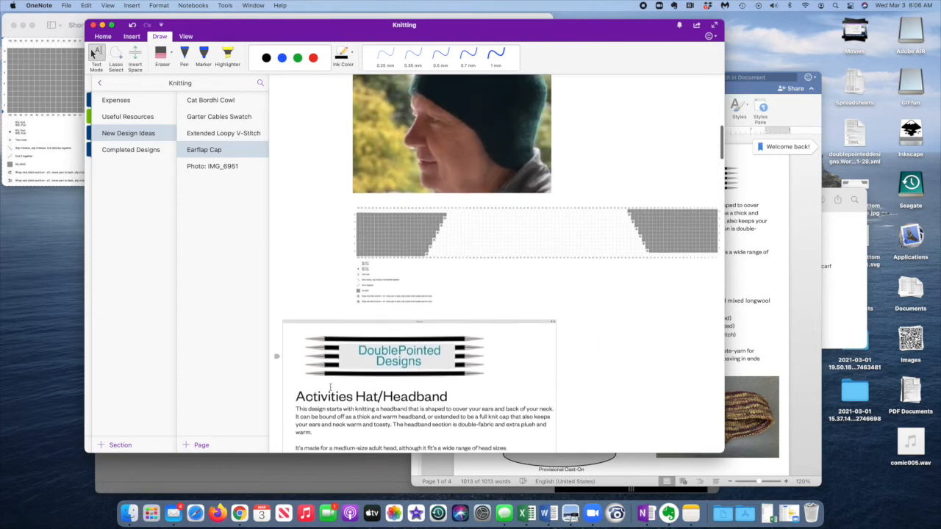
scroll(330, 387, "up", 3)
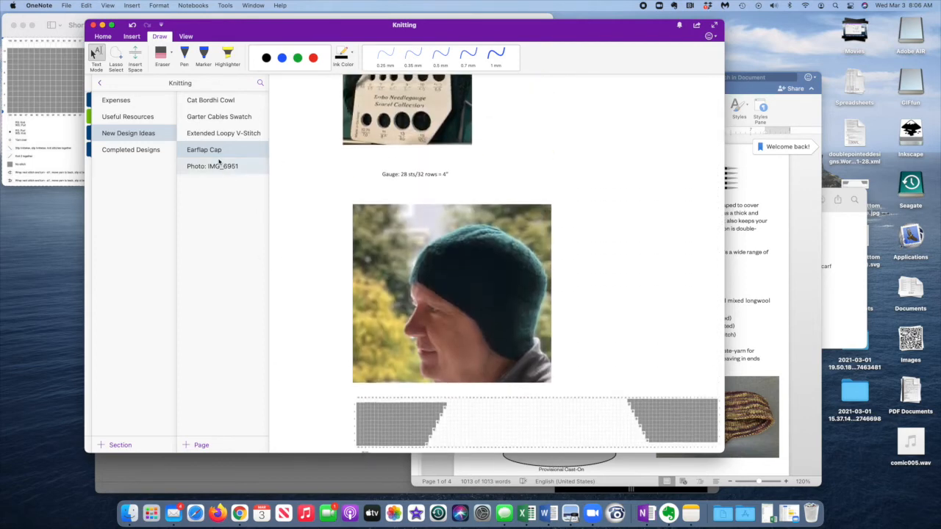
Move the Earflap Cap page to the Completed Designs section and delete the "Photo: IMG_6951" page.
left_click_drag(212, 151, 143, 154)
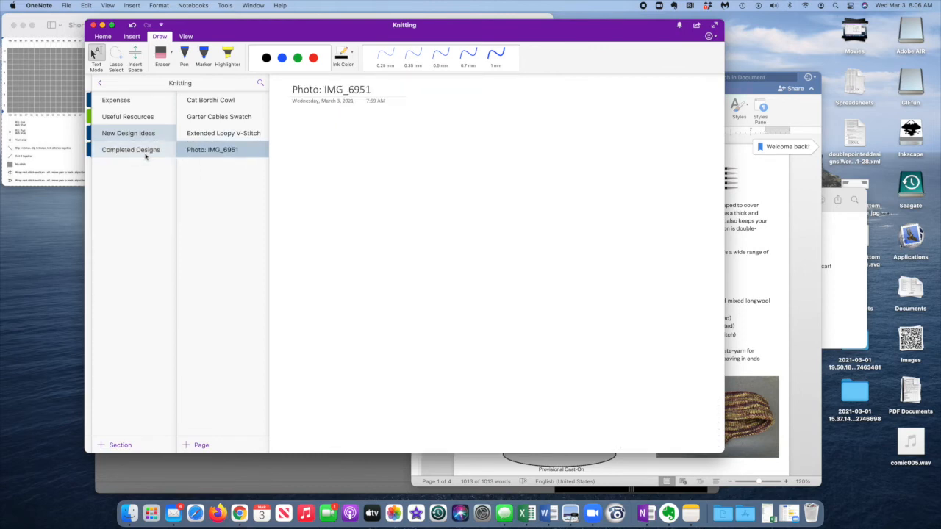
right_click(203, 152)
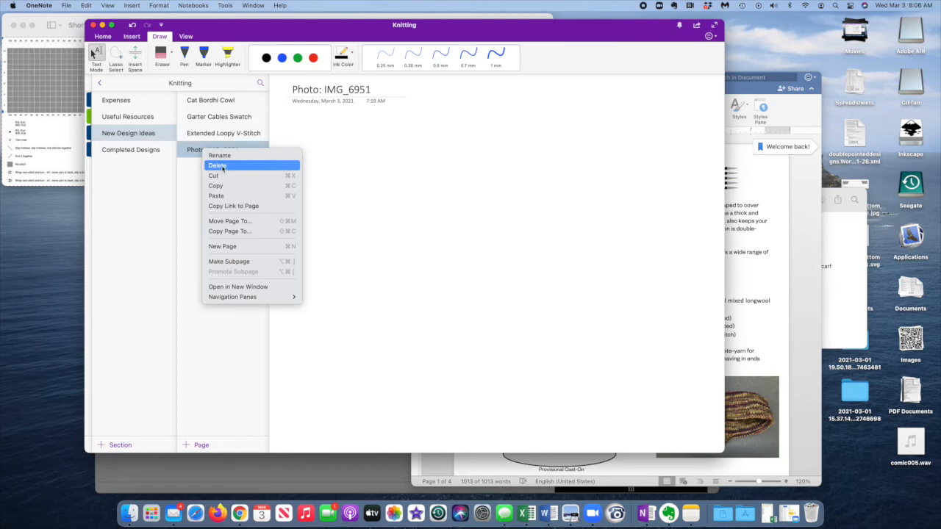
left_click(224, 169)
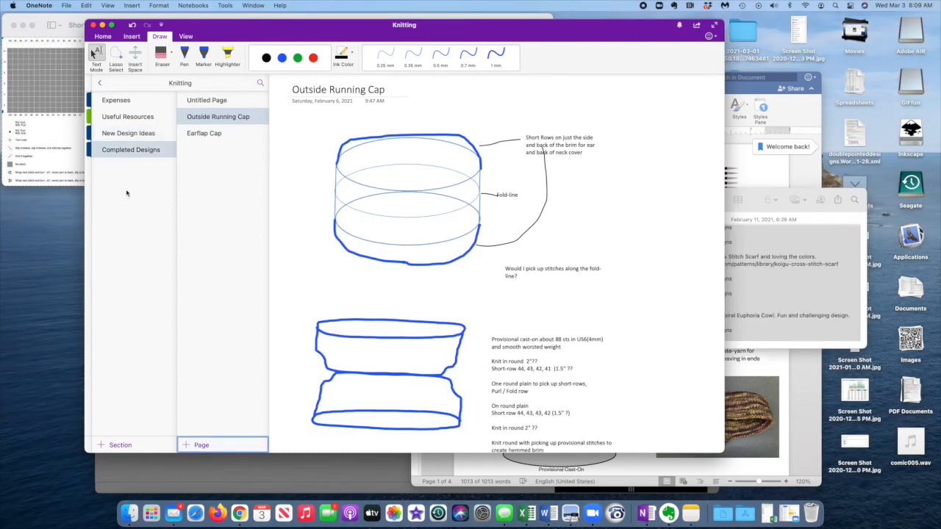
Add a new section named "Social Media-Hashtags etc." to the Knitting notebook.
right_click(133, 173)
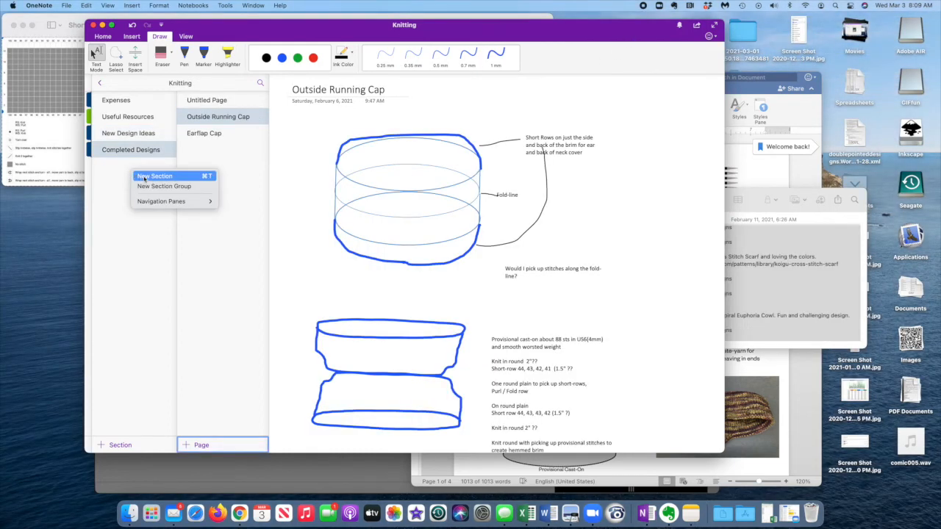
left_click(144, 177)
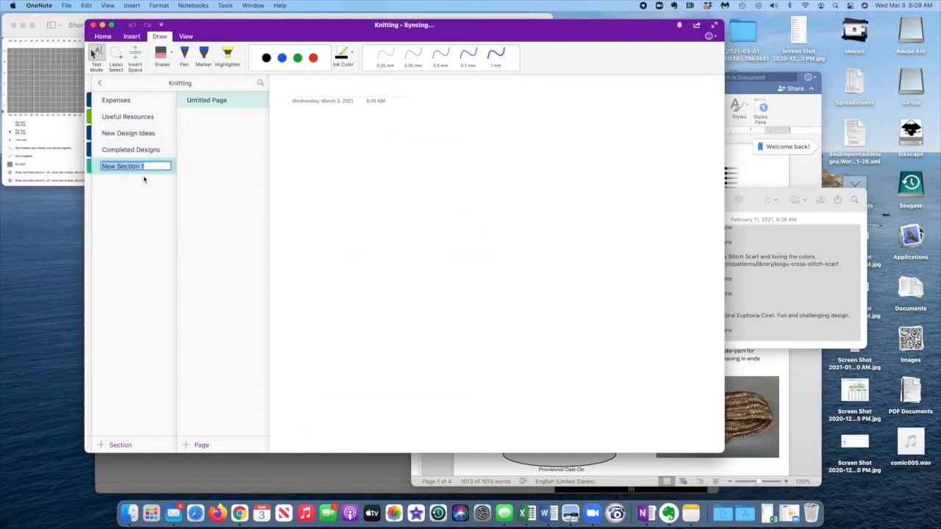
type("Social Media-")
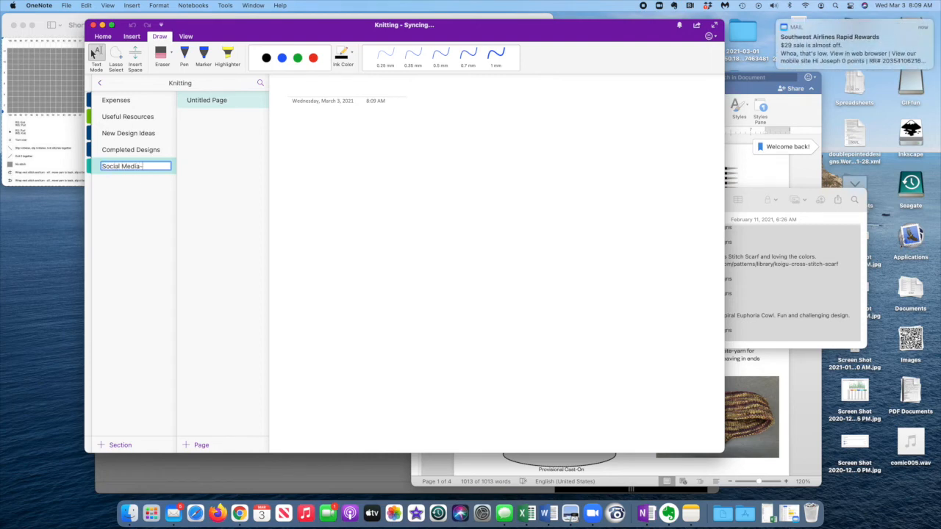
type("Hashtags etc.")
key("Return")
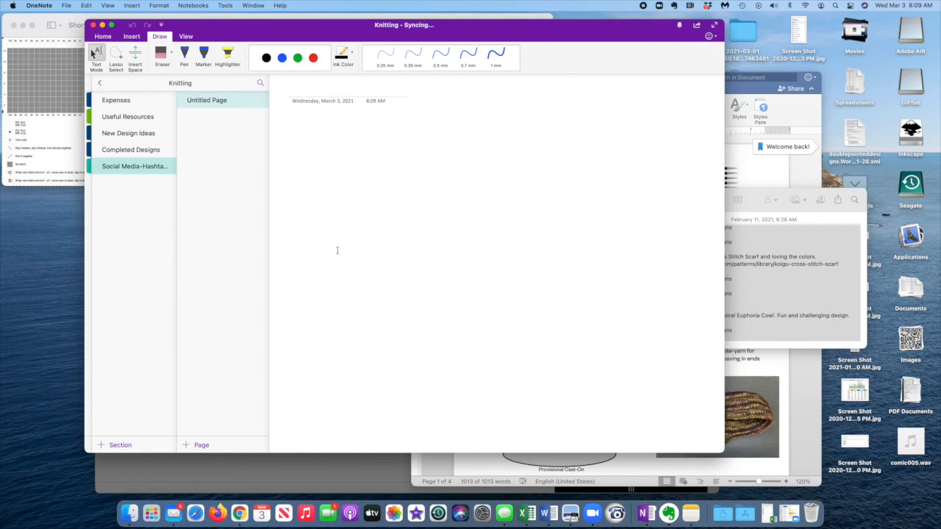
Copy the full text of the Hashtags note in Notes and paste it into the new section's untitled OneNote page.
left_click(754, 281)
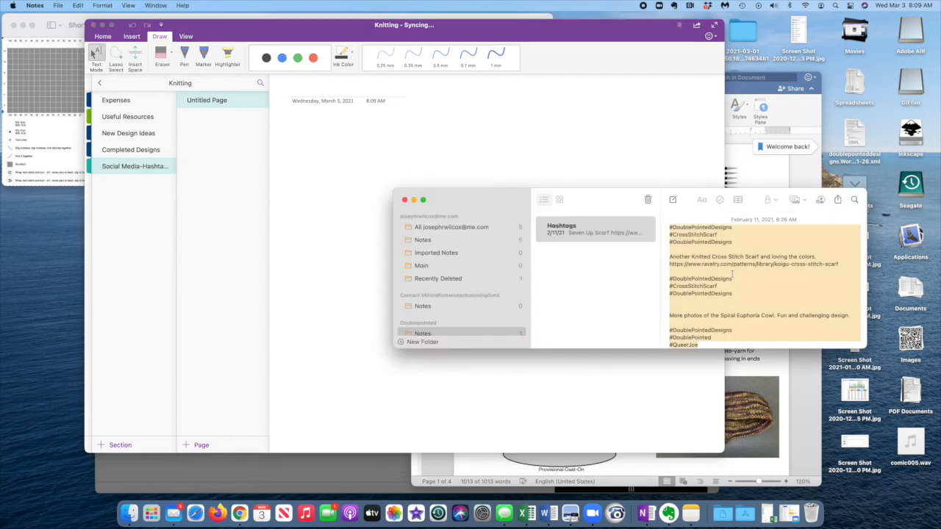
left_click(685, 249)
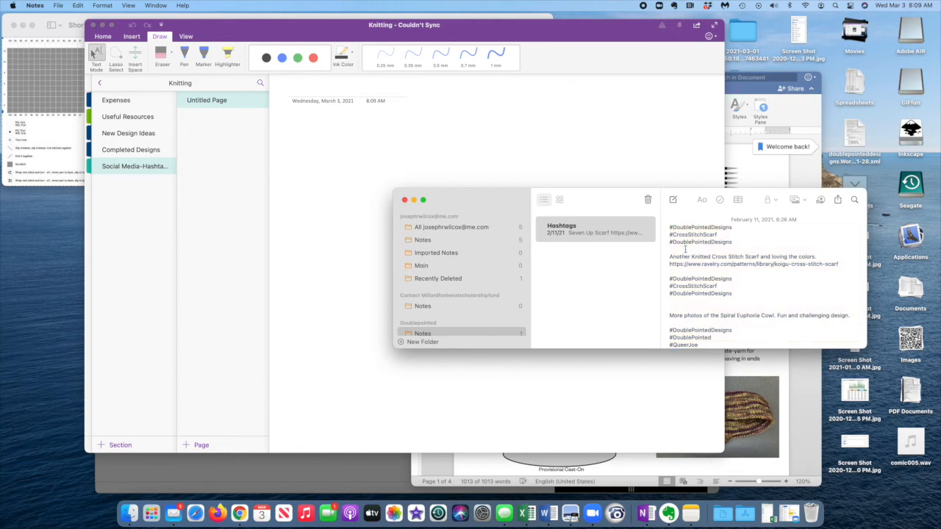
key("super+a")
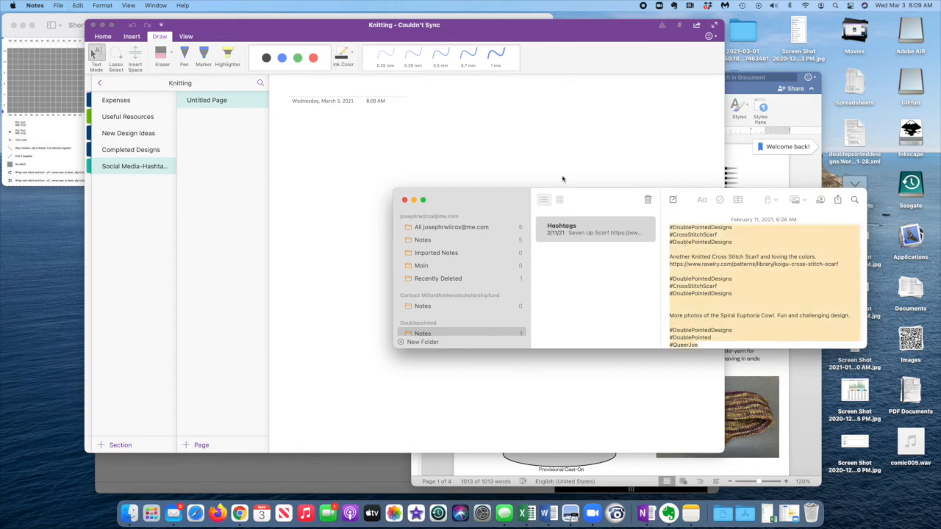
left_click(378, 109)
key("super+v")
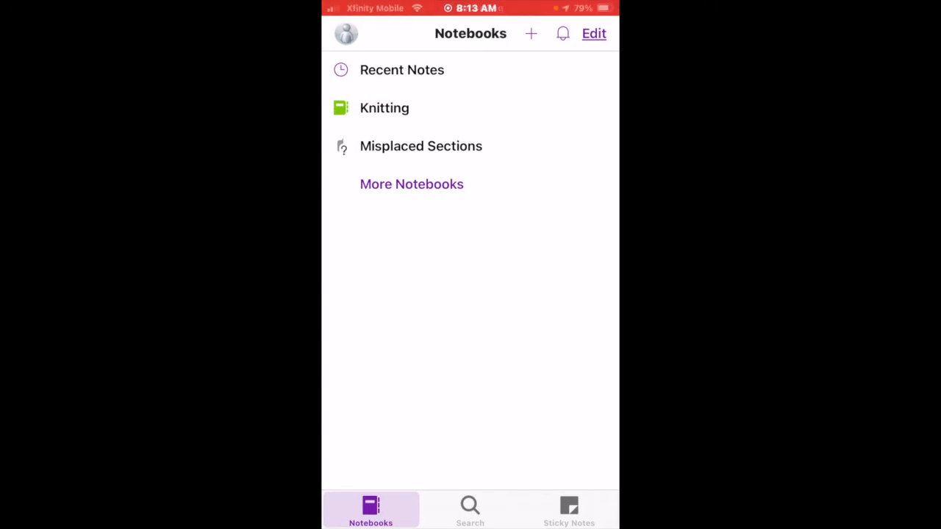
In OneNote on the phone, open the Hashtags page in the Knitting notebook's Social Media-Hashtags section.
left_click(384, 108)
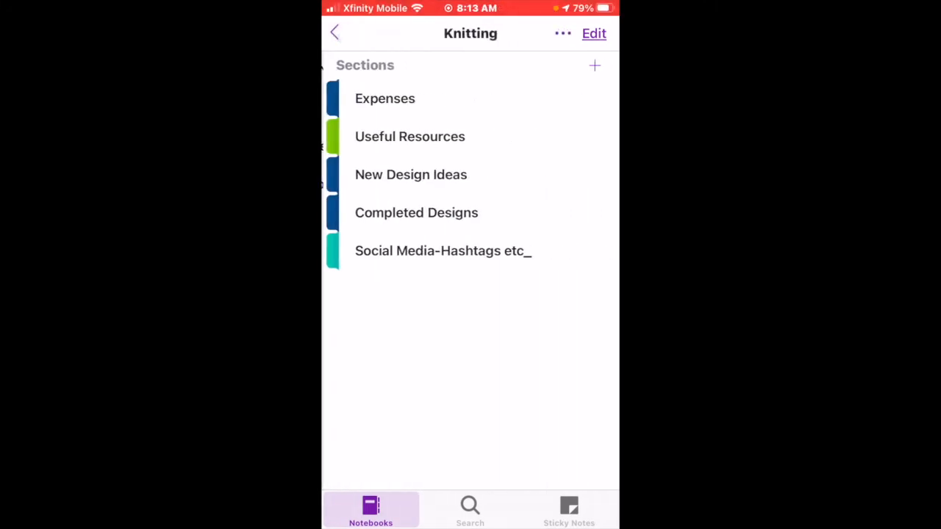
left_click(444, 251)
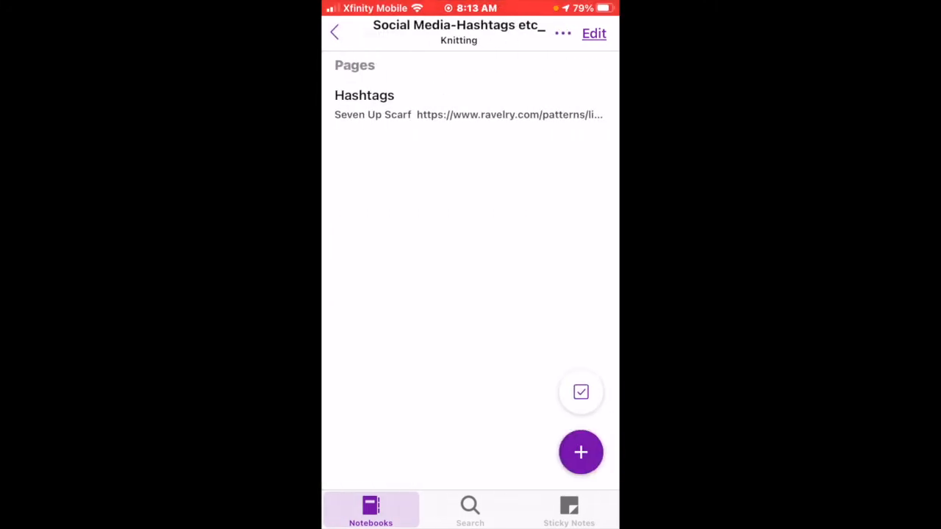
left_click(364, 103)
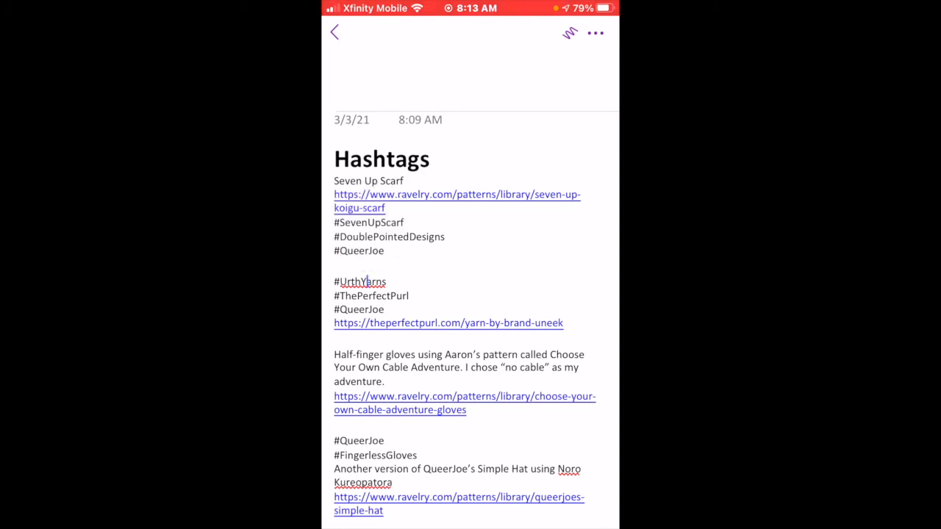
Select and copy the lines from #UrthYarns through the theperfectpurl.com/yarn-by-brand-uneek link on the Hashtags page.
scroll(471, 220, "down", 1)
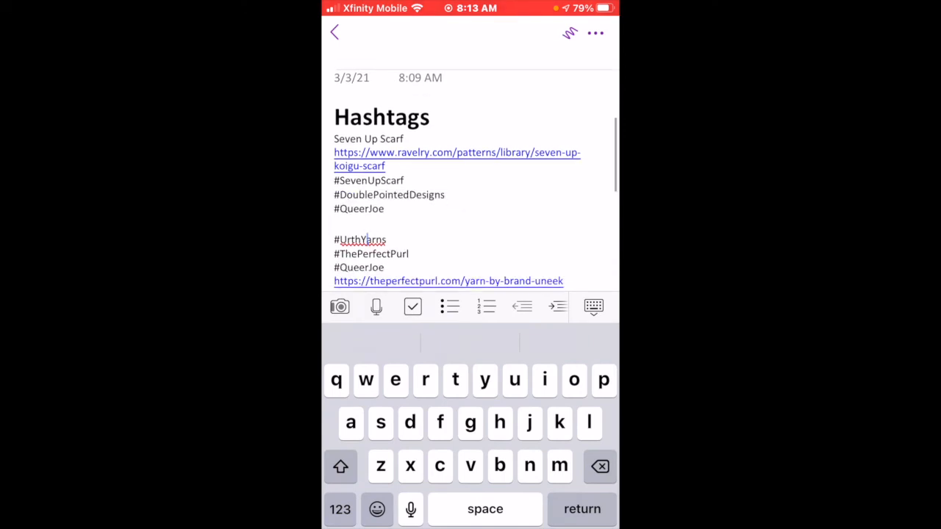
double_click(374, 234)
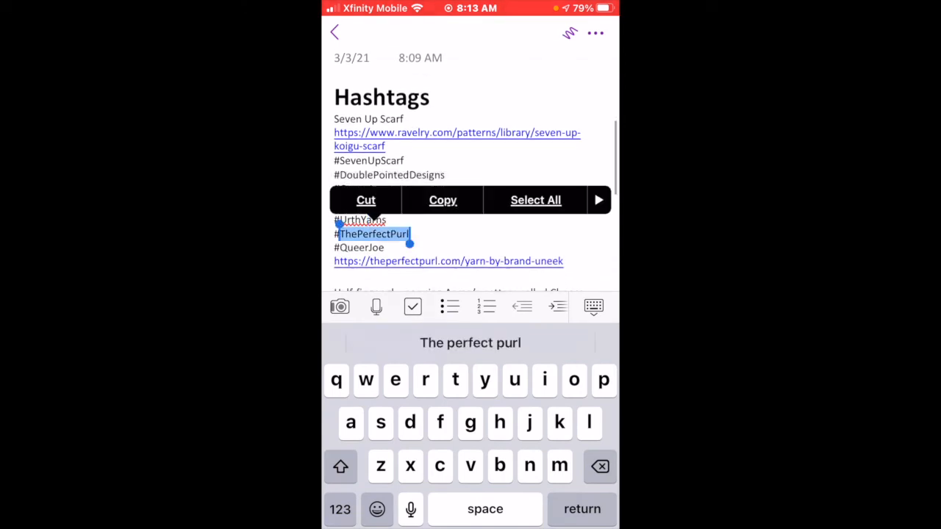
left_click_drag(339, 223, 334, 217)
left_click_drag(409, 243, 563, 234)
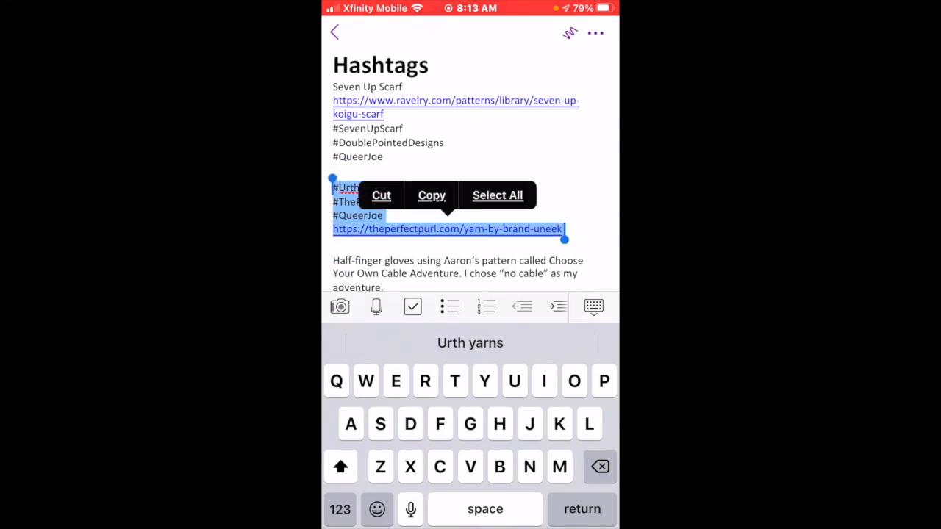
left_click(431, 196)
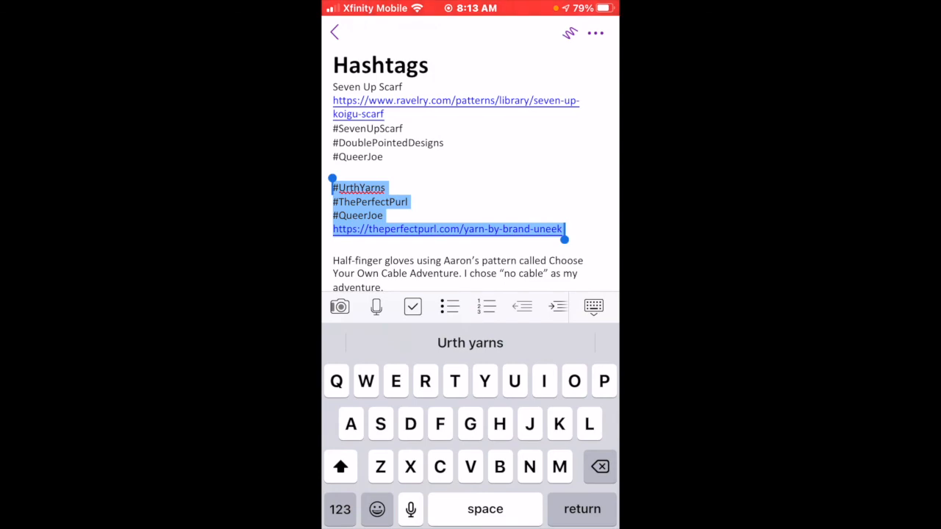
Leave OneNote for the phone's home screen and open the Social app folder.
left_click_drag(470, 526, 470, 331)
left_click(571, 492)
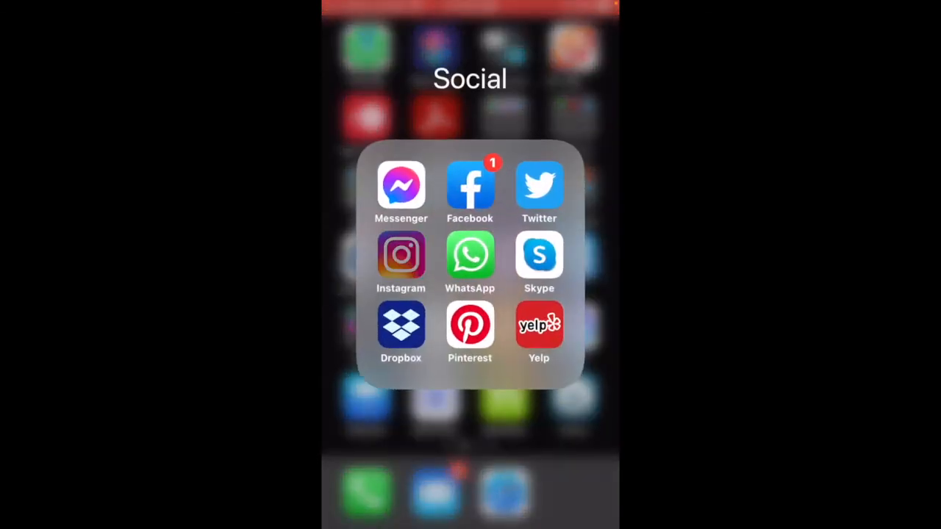